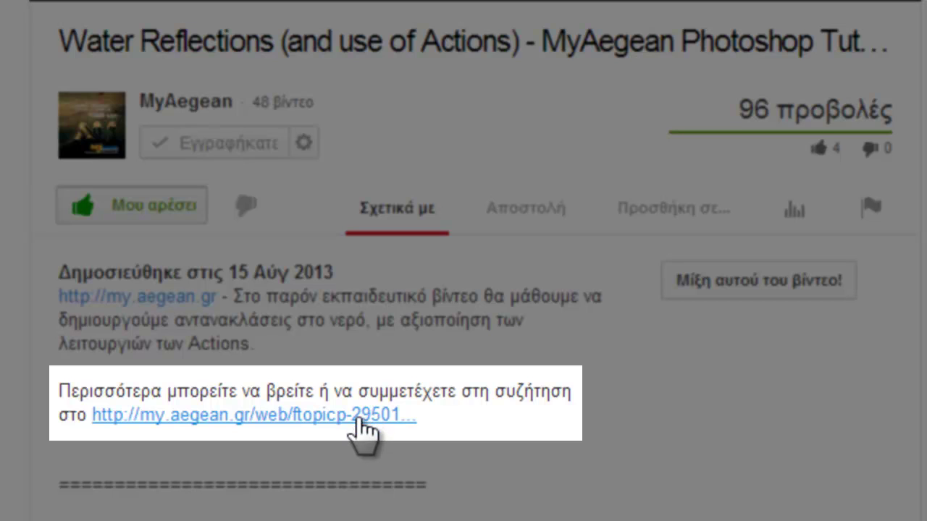
- Open the my.aegean.gr forum link from the YouTube video description
left_click(357, 418)
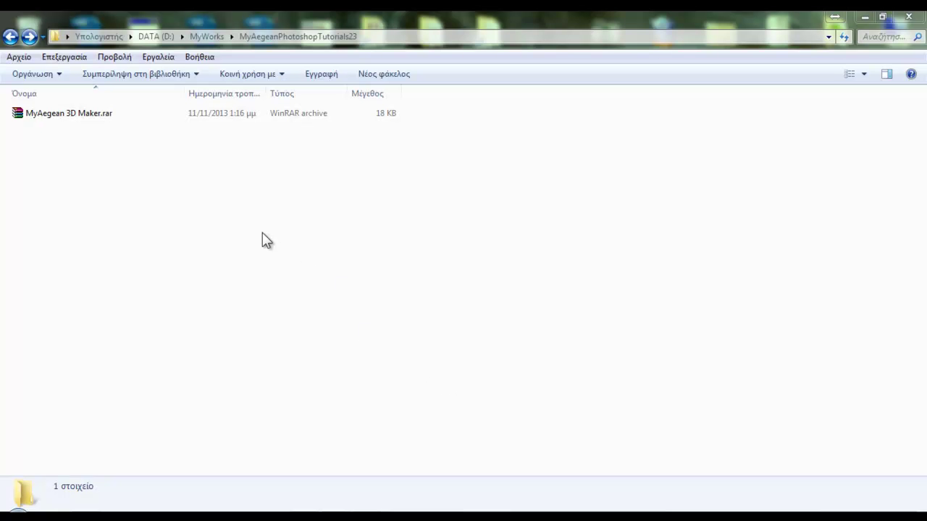
- Extract MyAegean 3D Maker.rar here and load MyAegean 3D.atn into Photoshop
right_click(66, 113)
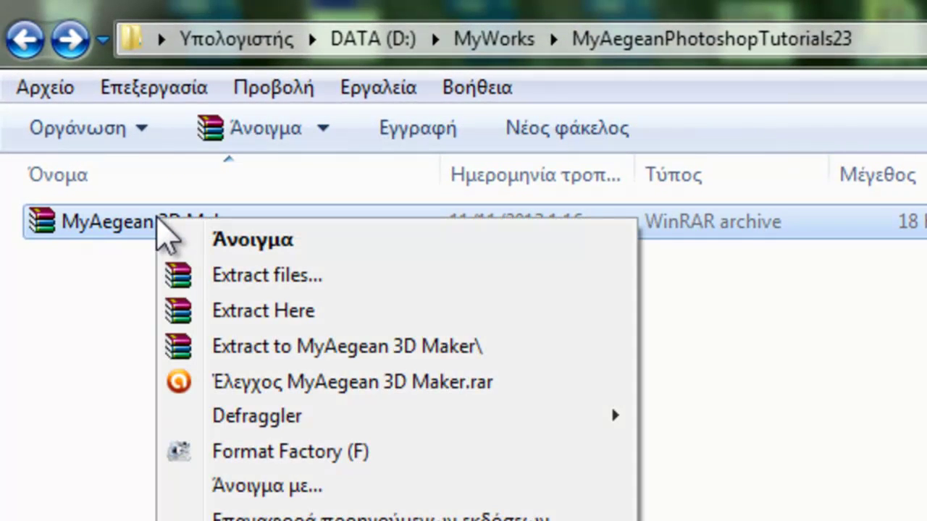
left_click(285, 309)
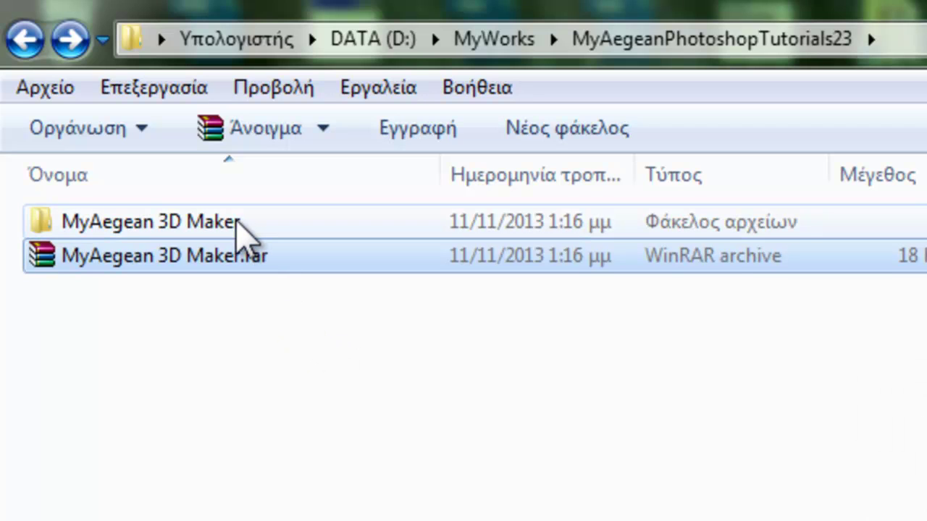
double_click(236, 221)
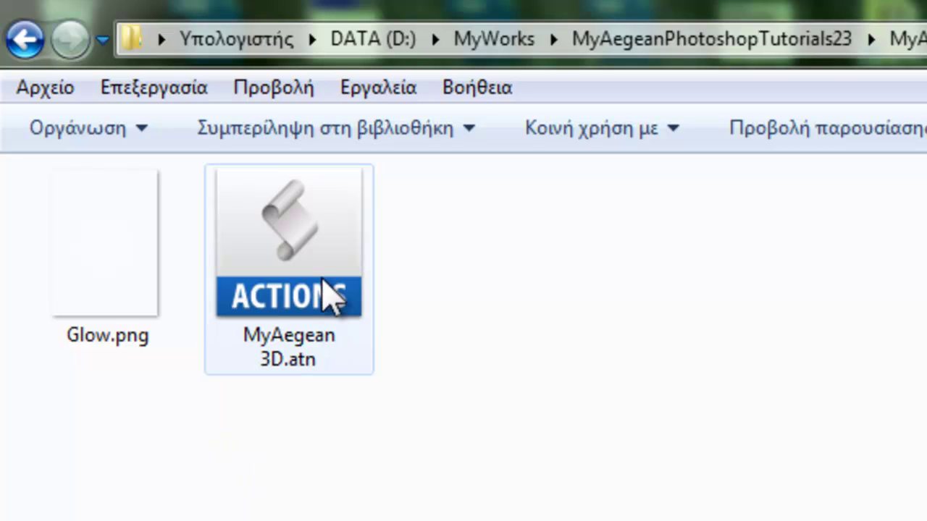
double_click(324, 280)
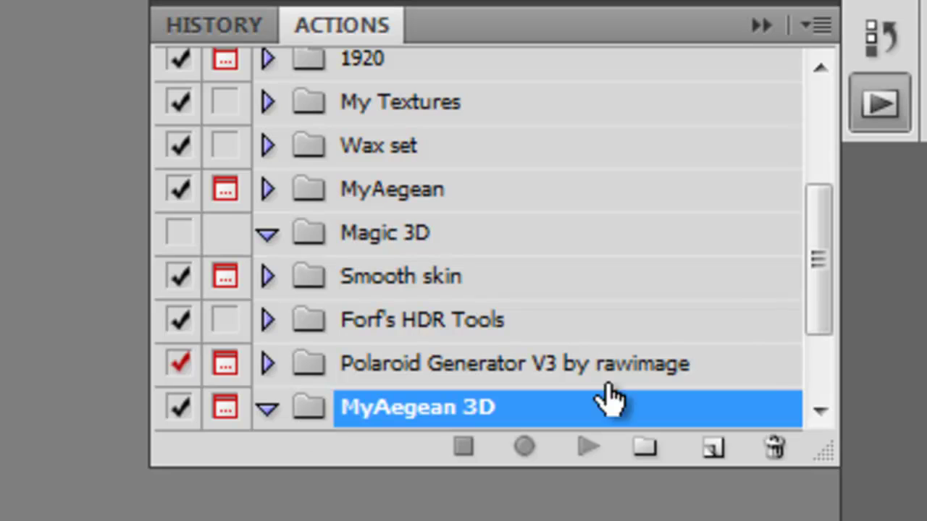
- Create a new Photo (Horizontal) document, 6 × 4 inches at 200 pixels/cm
left_click_drag(831, 242, 832, 354)
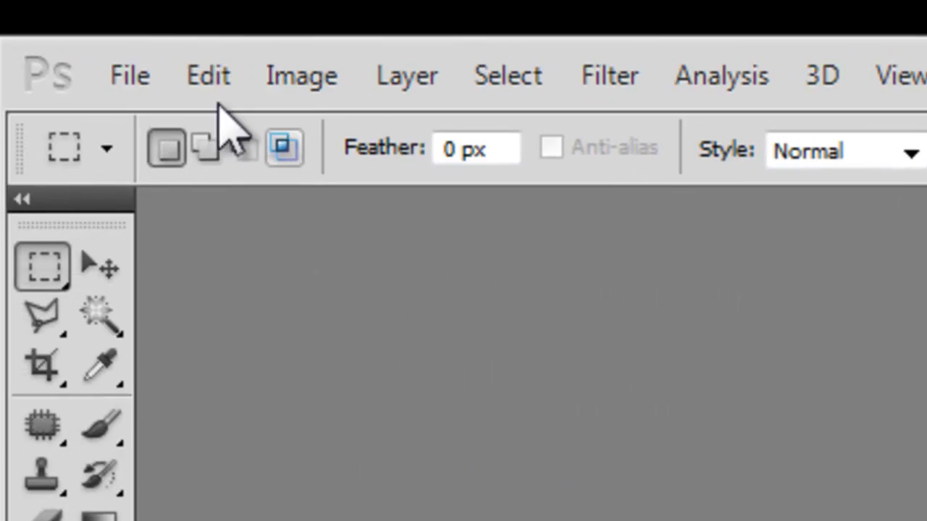
left_click(134, 78)
left_click(145, 113)
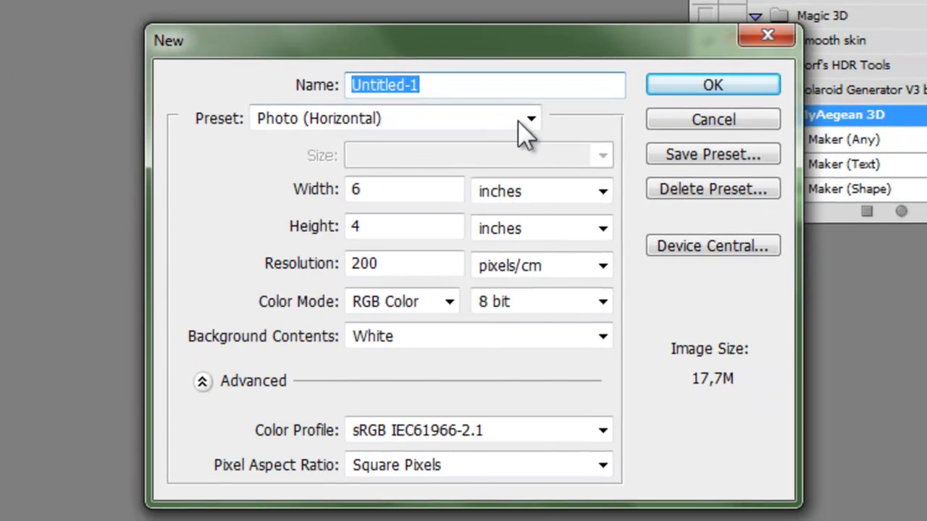
left_click(527, 116)
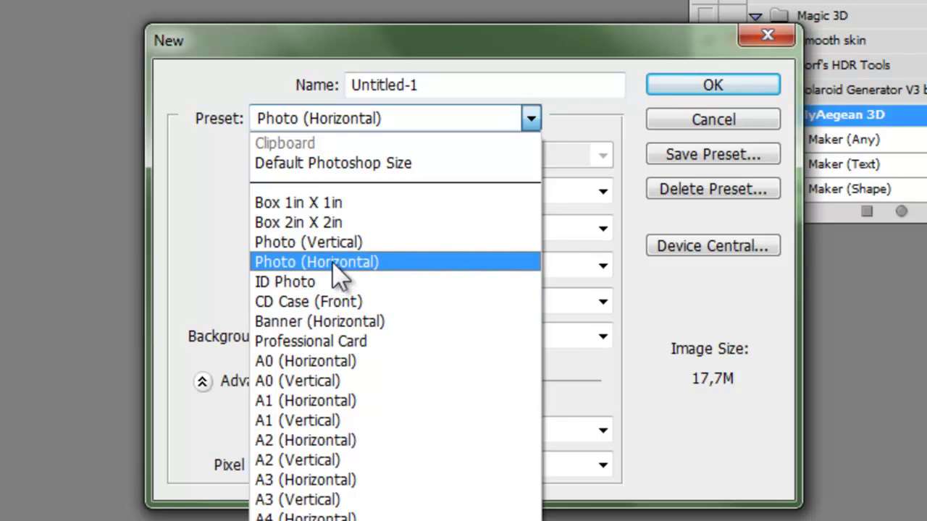
left_click(366, 265)
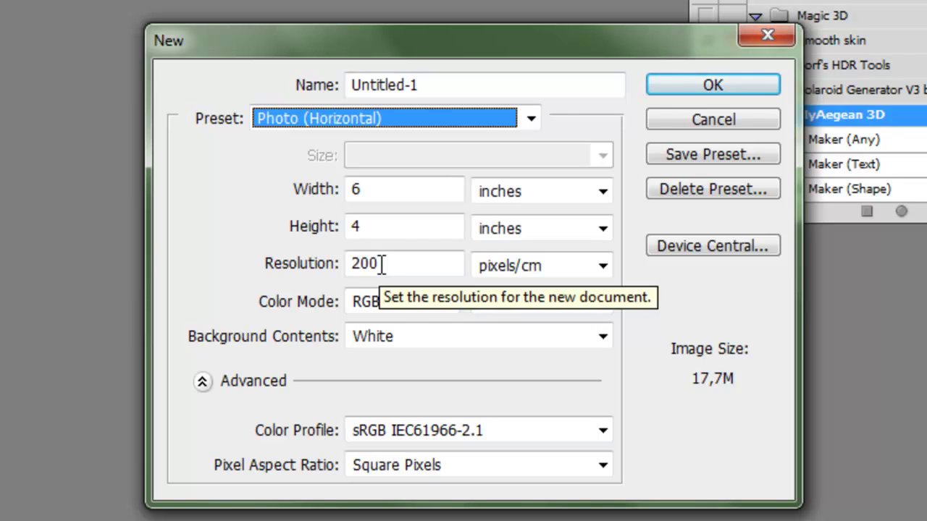
left_click(749, 85)
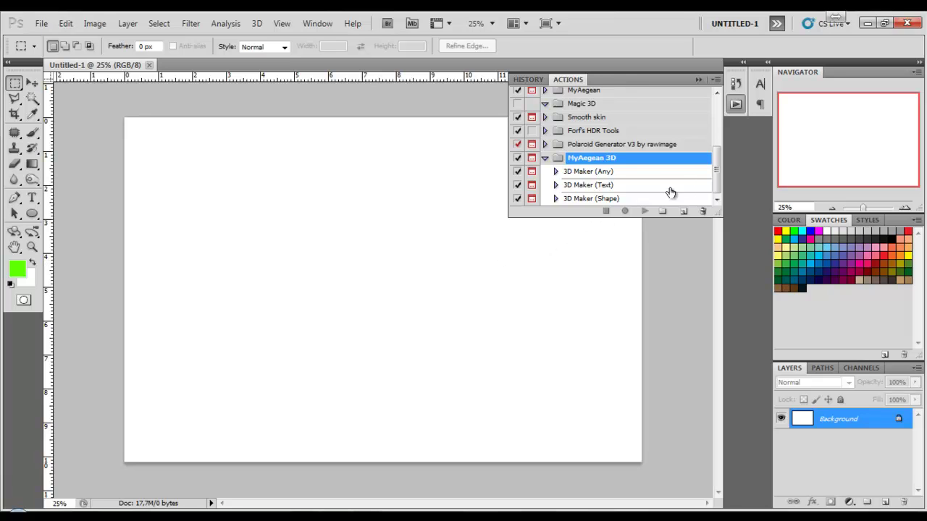
- Collapse the Actions panel and use the Type tool with Berlin Sans FB Demi Bold 30 pt
left_click(733, 110)
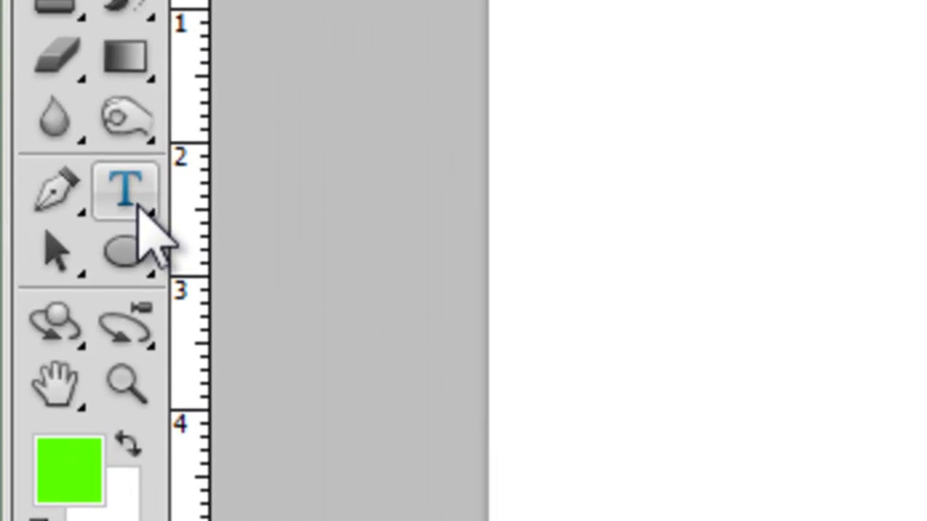
left_click(148, 217)
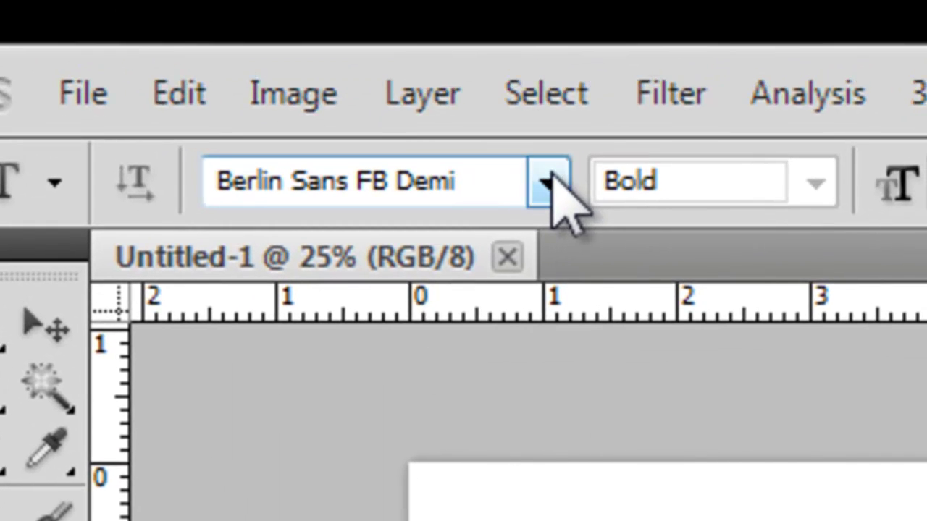
left_click(552, 185)
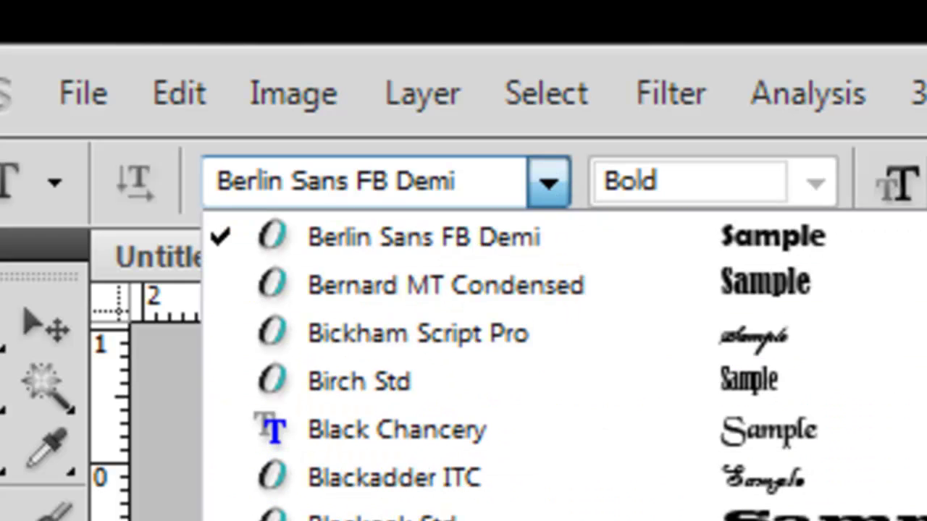
scroll(506, 361, "up", 1)
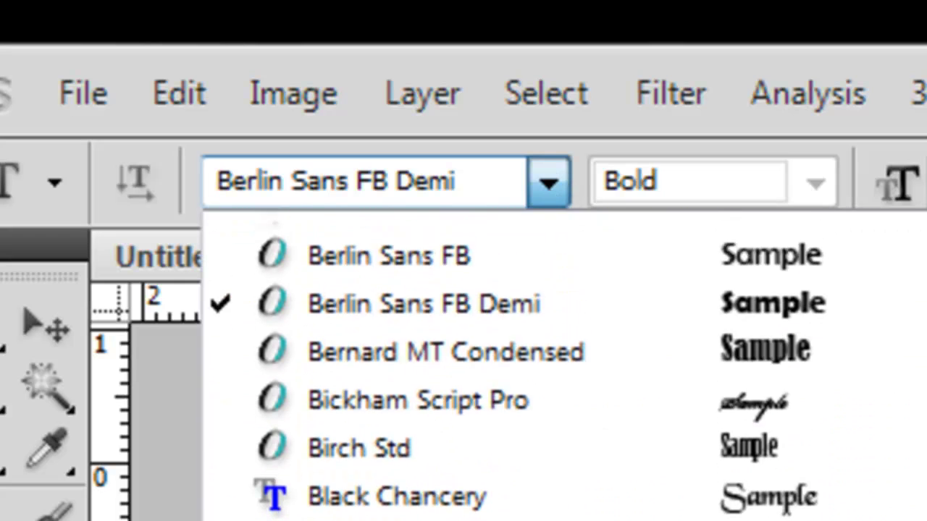
scroll(507, 362, "up", 2)
scroll(506, 361, "up", 1)
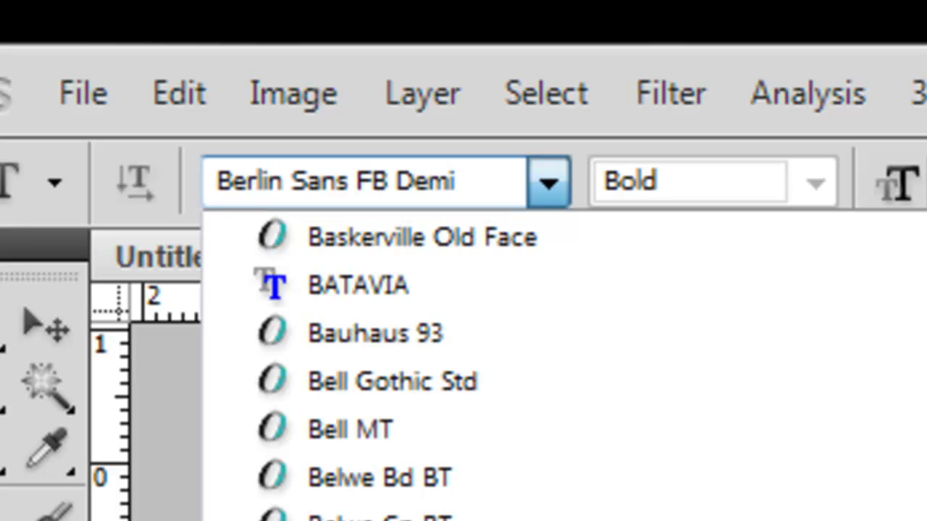
scroll(506, 362, "up", 1)
scroll(507, 362, "up", 2)
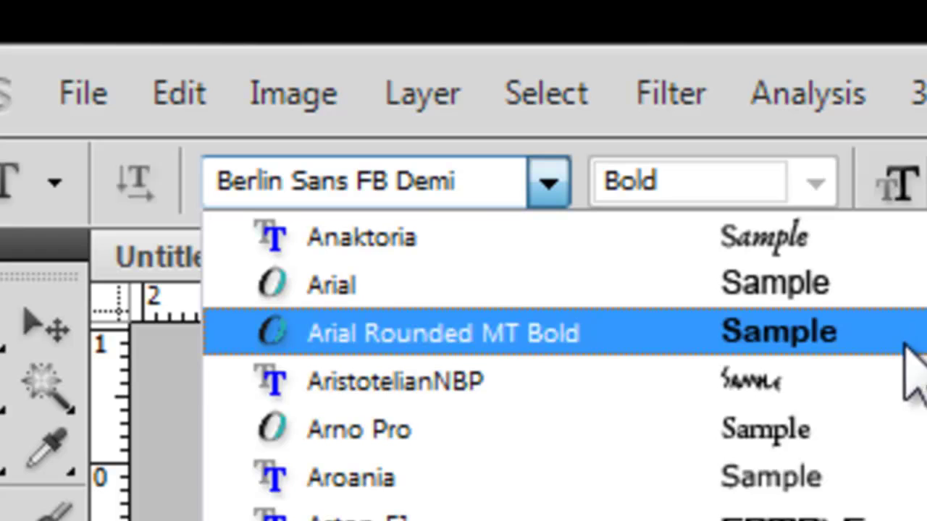
key("Escape")
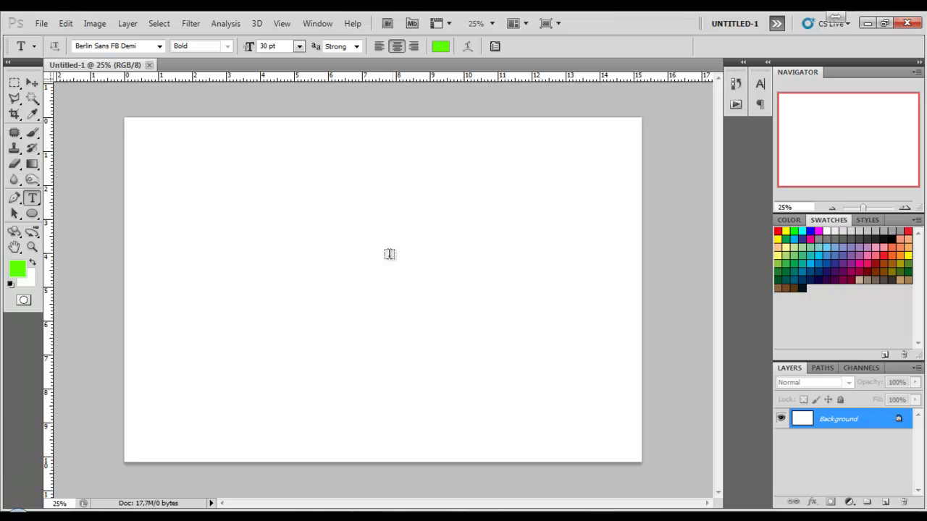
- Set the text colour to orange ffae00
left_click(440, 46)
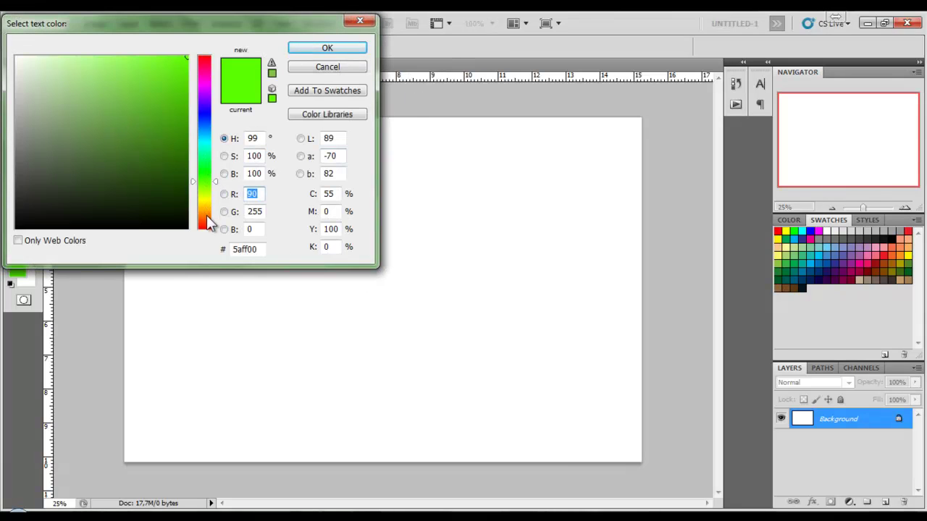
left_click(306, 64)
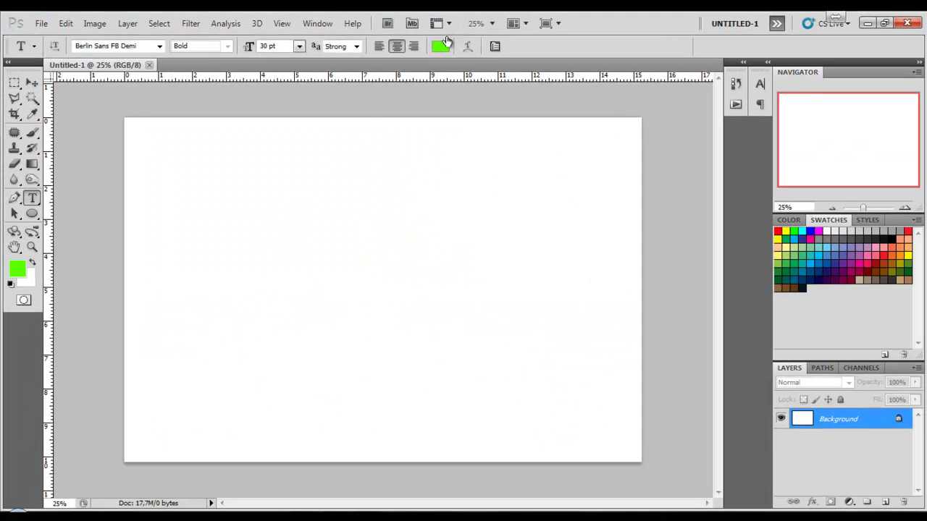
left_click(439, 48)
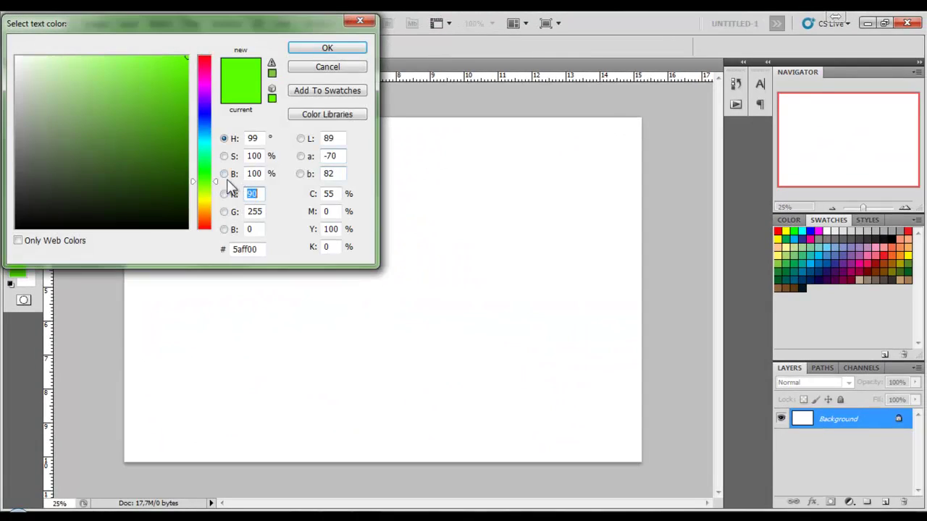
left_click(205, 211)
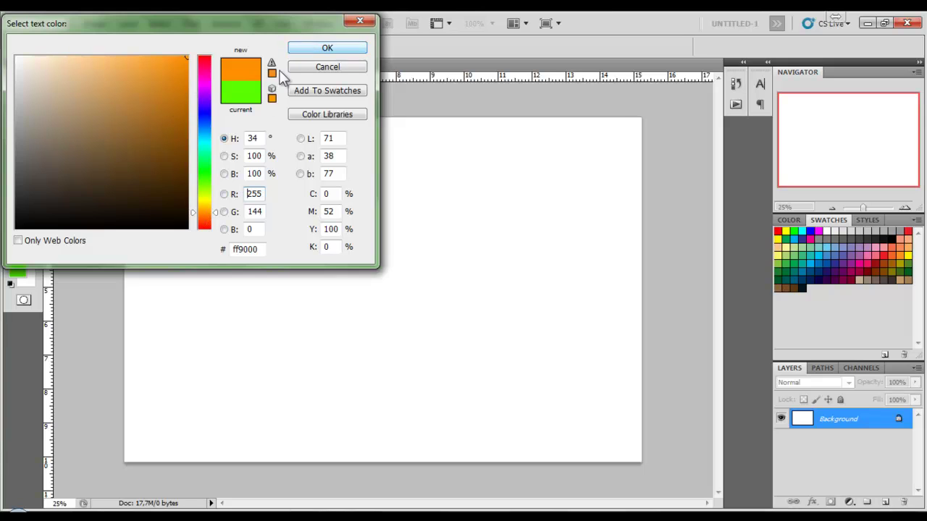
left_click(205, 208)
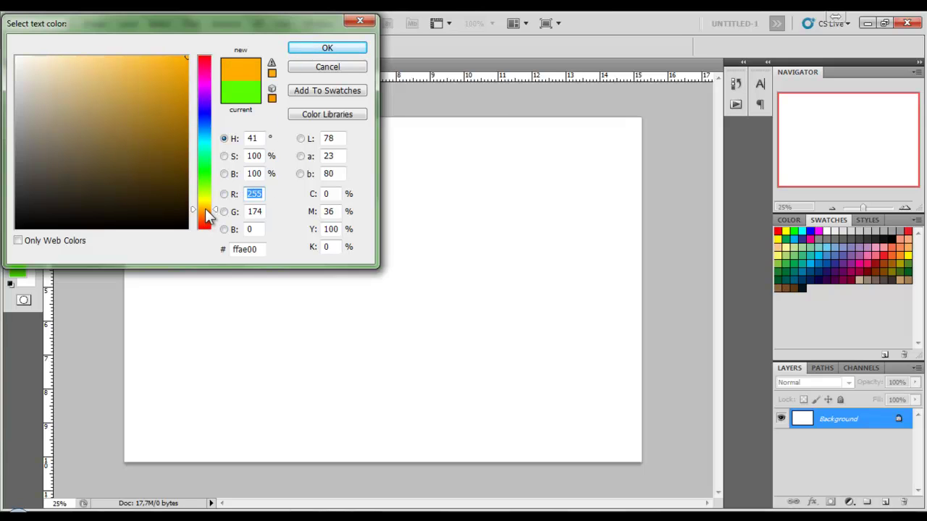
left_click(297, 48)
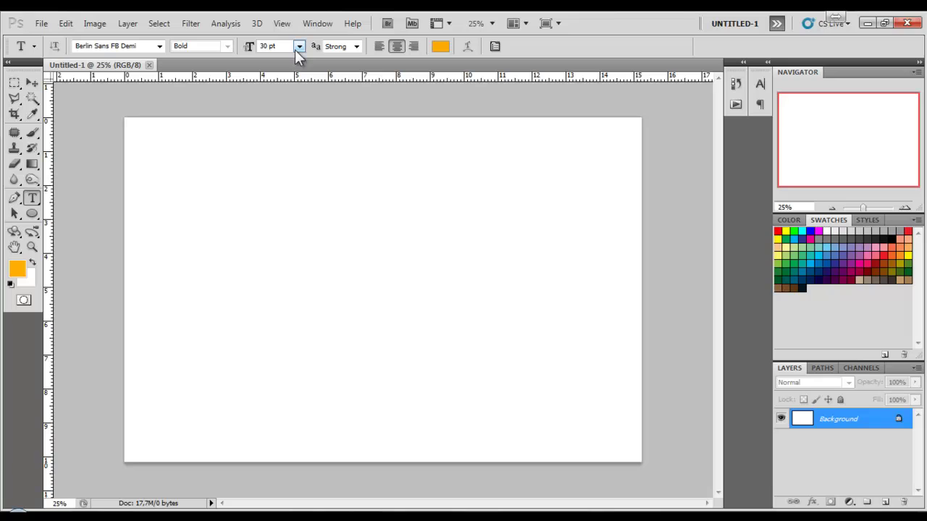
- Type 'My Aegean' near the canvas centre and commit it
left_click(343, 281)
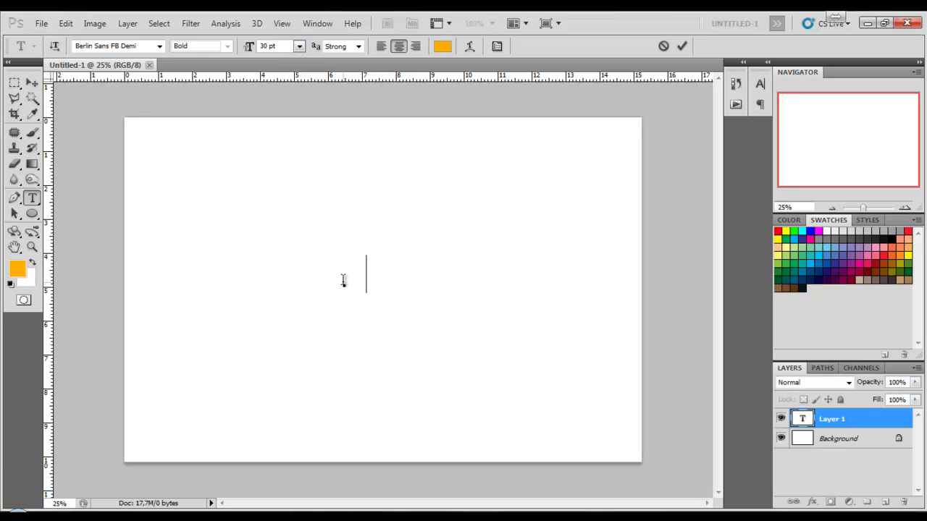
type("My Aeg")
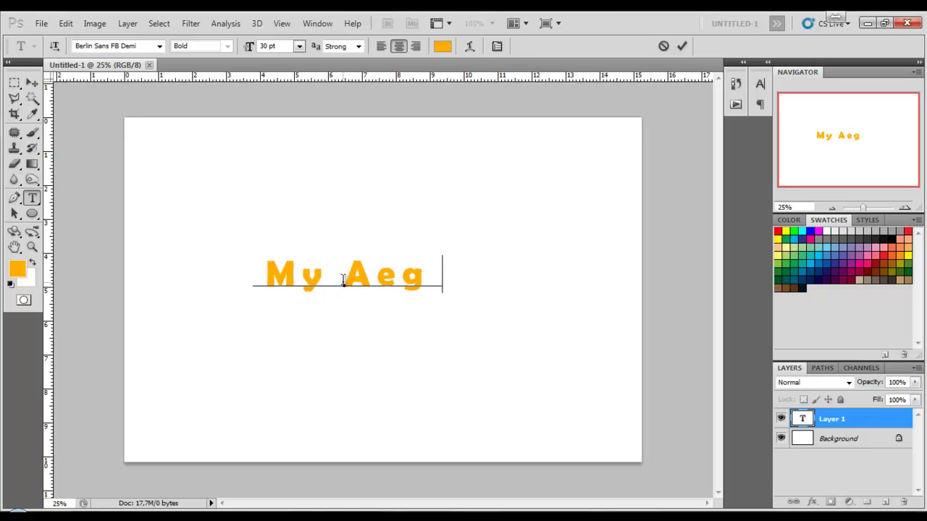
type("ean")
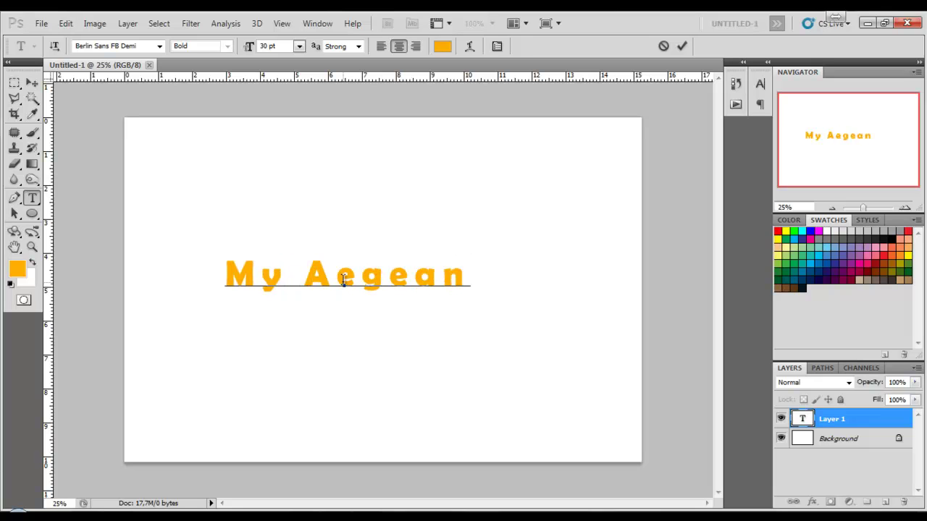
left_click(682, 46)
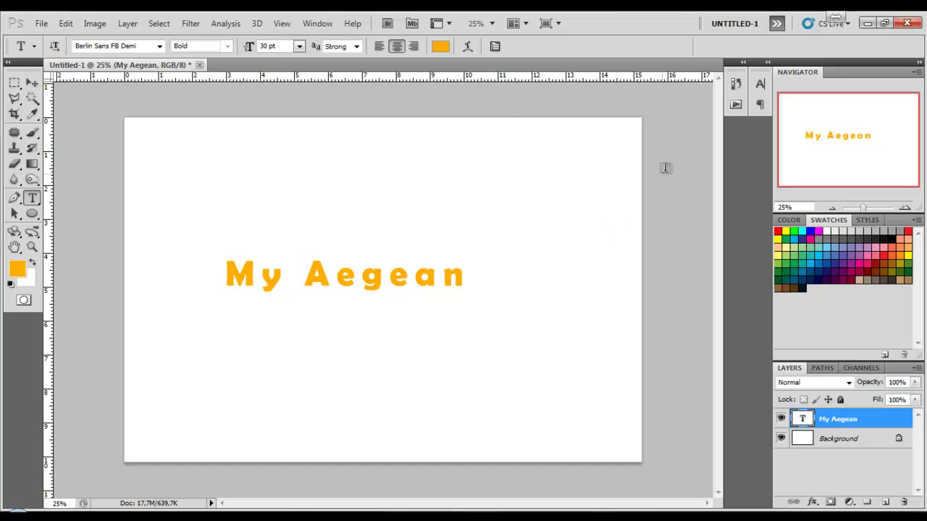
- Show the action sets and expand the 3D Maker (Text) action's steps
left_click(736, 103)
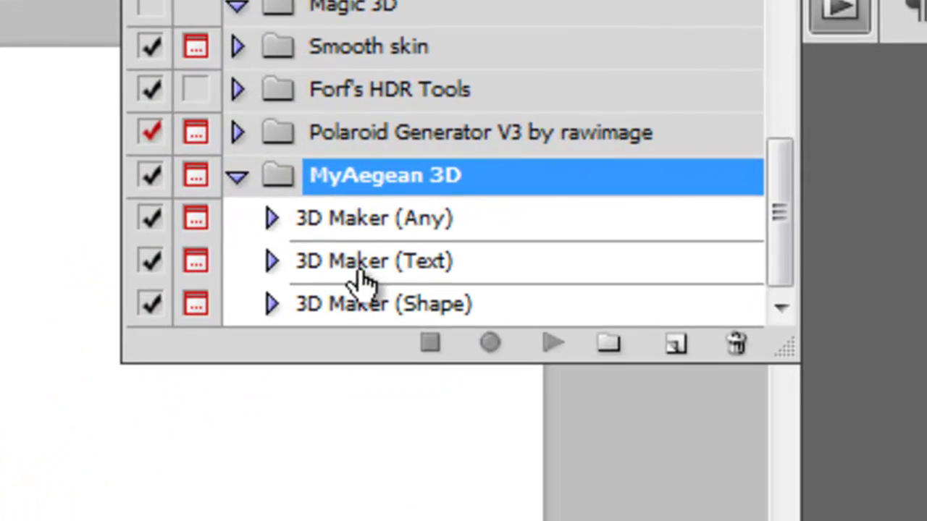
left_click(381, 259)
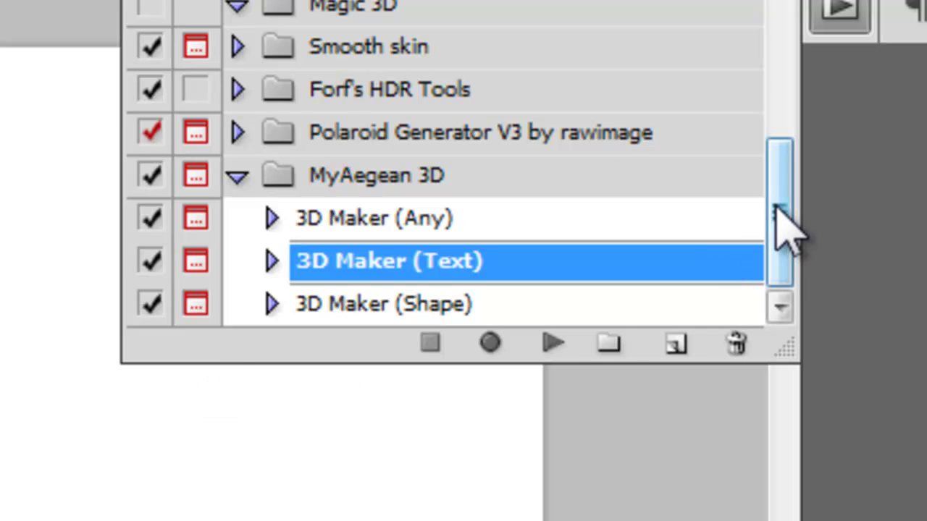
left_click(272, 261)
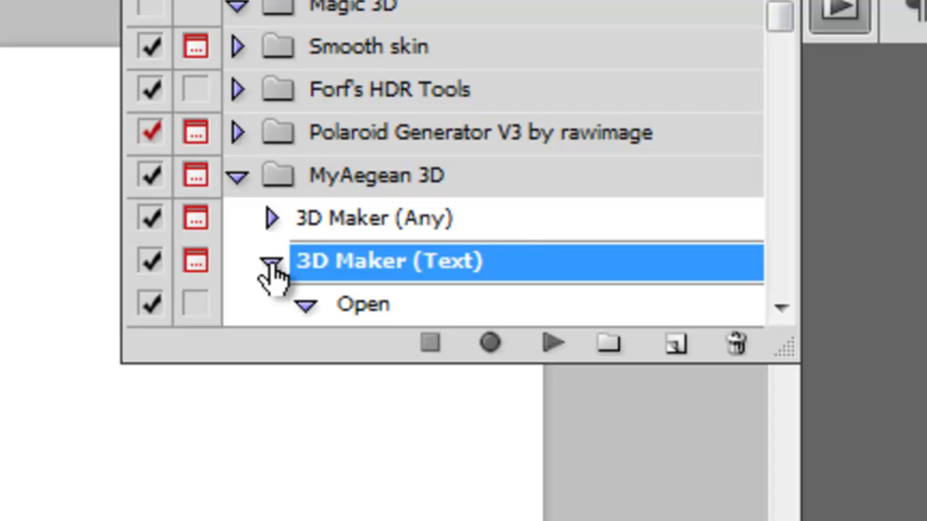
scroll(783, 33, "down", 2)
scroll(783, 36, "down", 2)
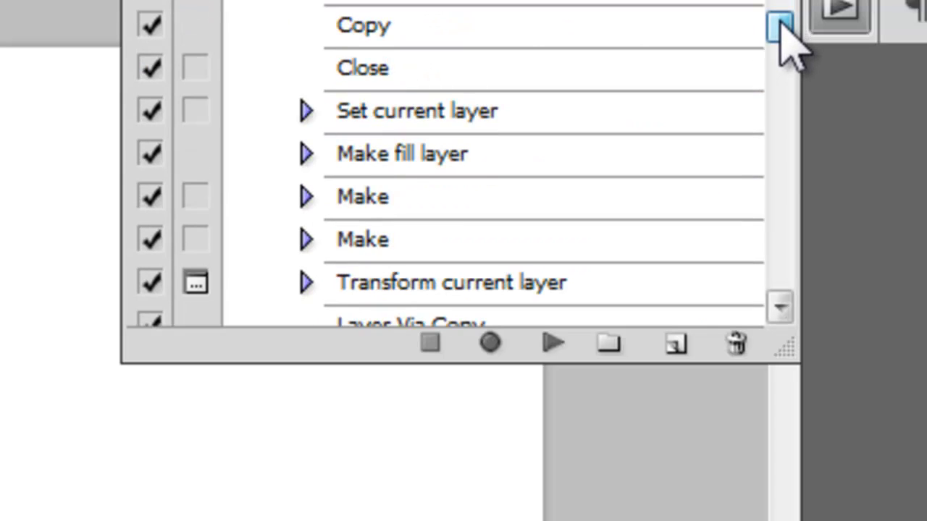
scroll(782, 36, "up", 1)
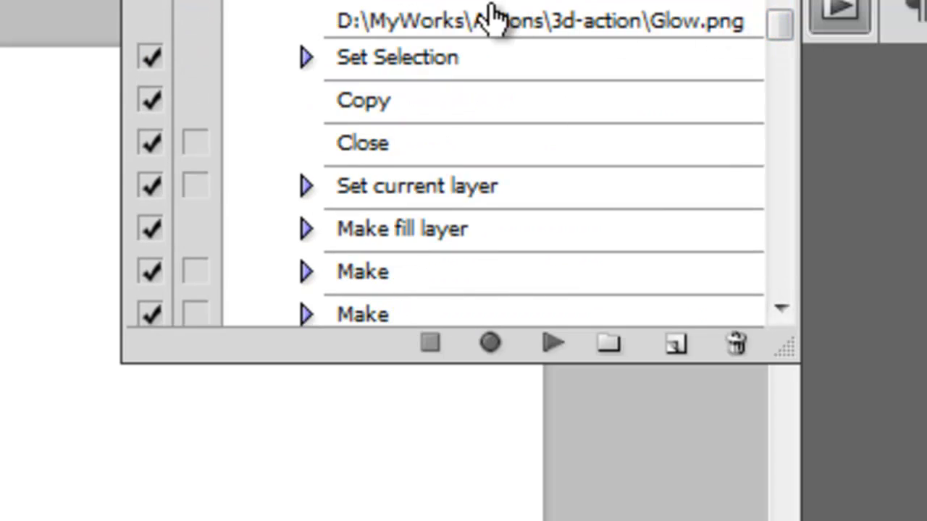
scroll(452, 119, "up", 1)
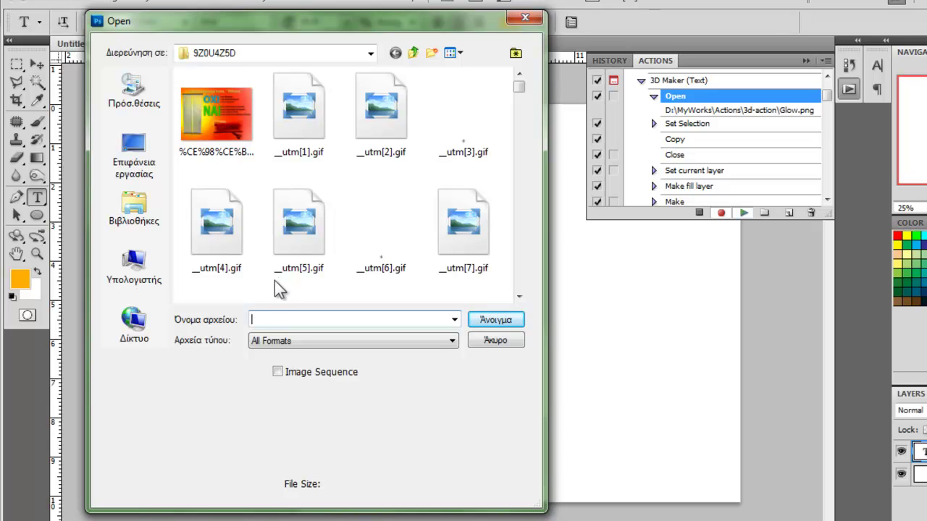
- Open Glow.png from D: > MyWorks > MyAegeanPhotoshopTutorials23 > MyAegean 3D Maker
left_click(135, 262)
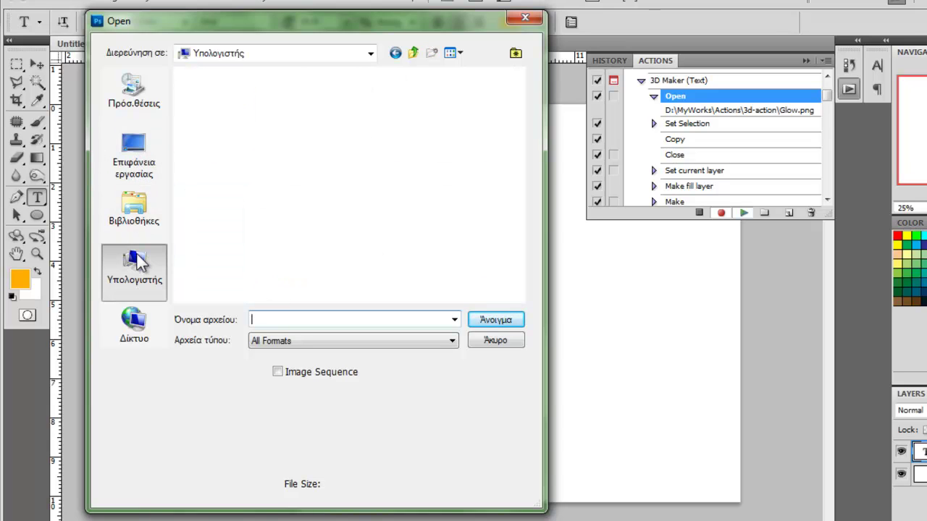
double_click(232, 153)
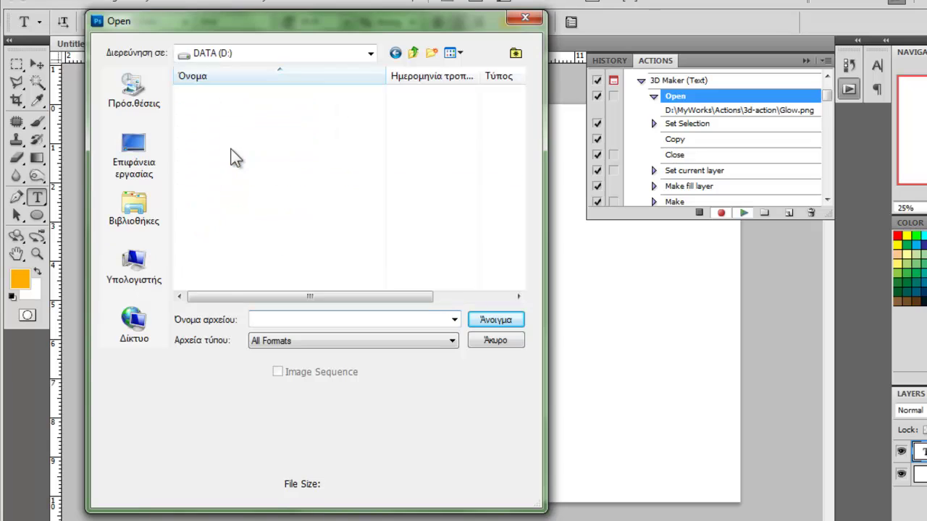
double_click(243, 154)
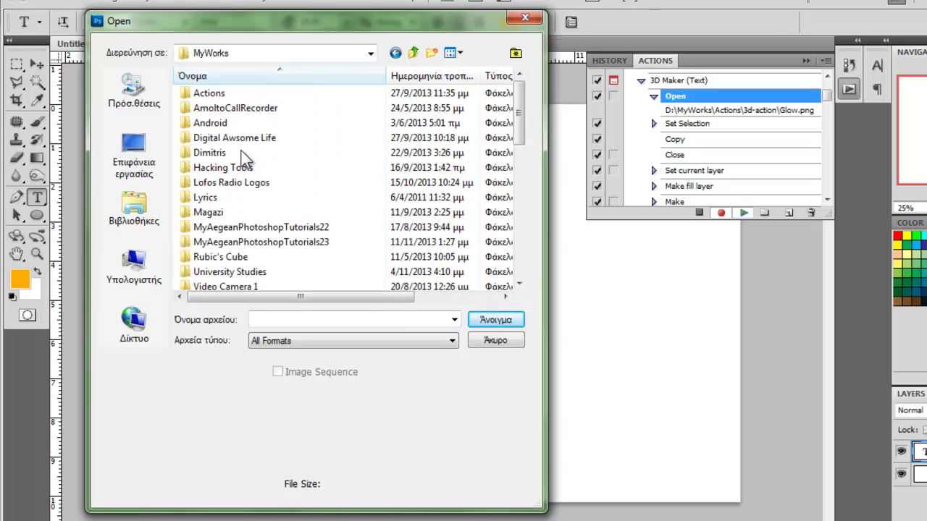
double_click(295, 243)
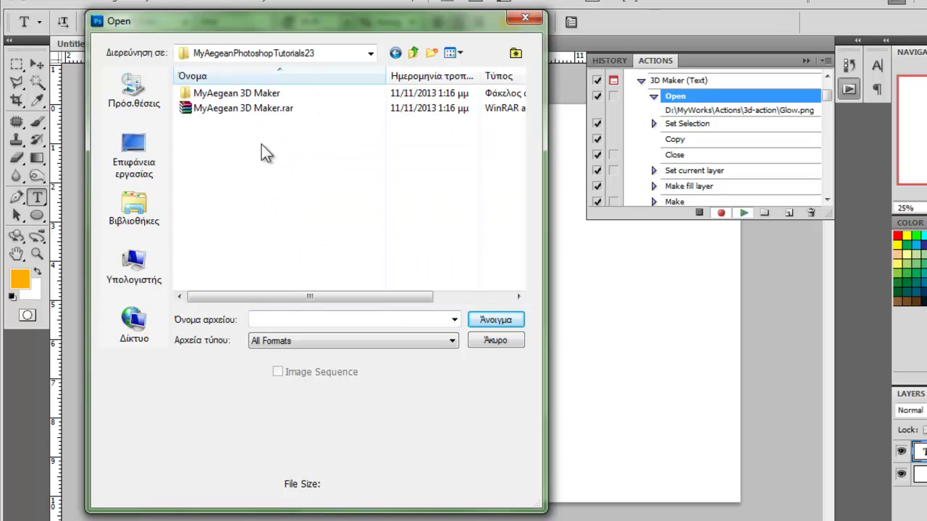
double_click(261, 94)
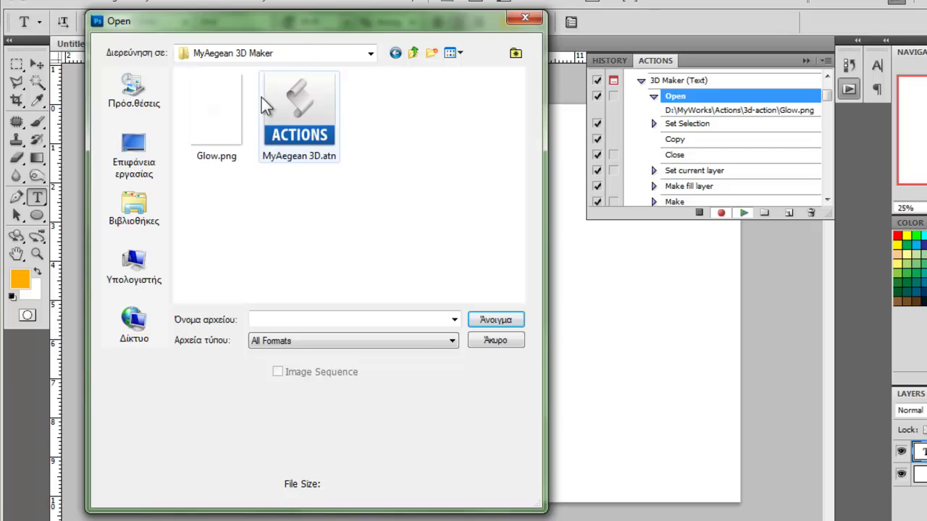
left_click(226, 107)
left_click(480, 319)
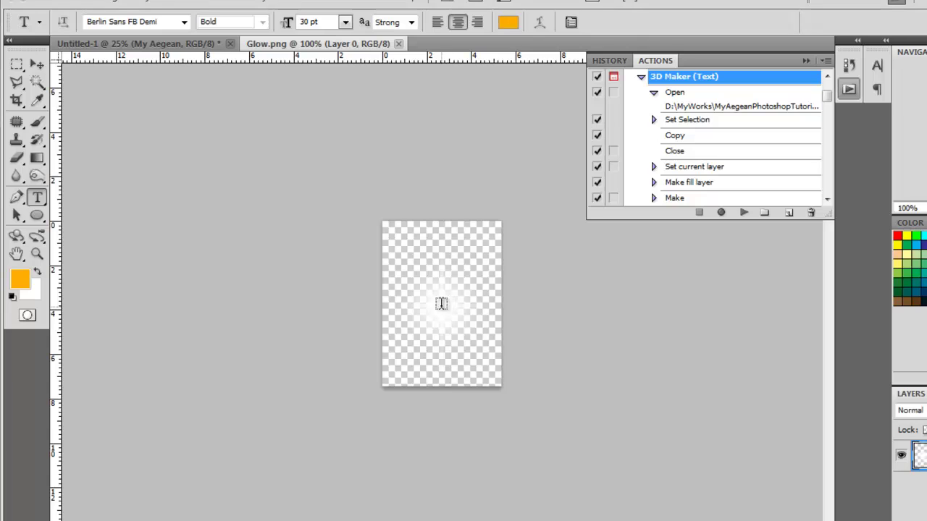
- Close Glow.png and play the 3D Maker (Text) action on the Untitled-1 text
left_click(141, 43)
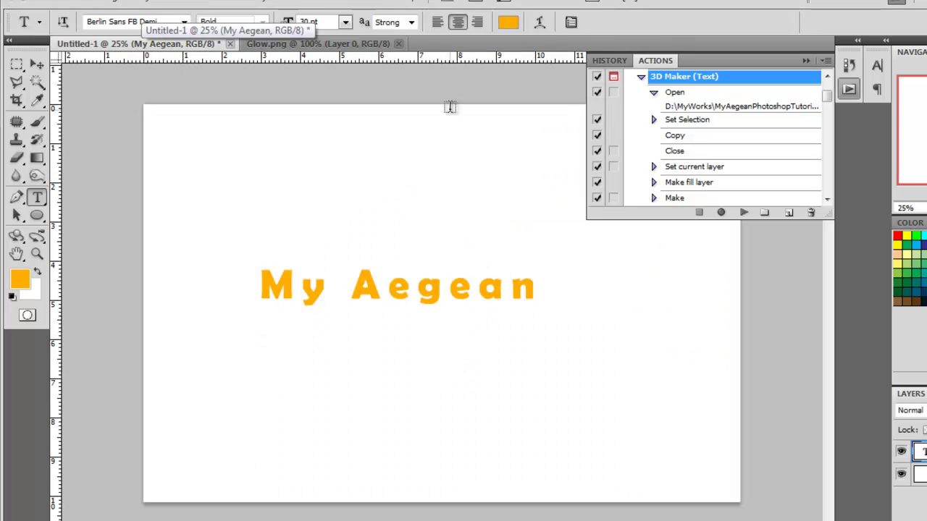
left_click(397, 44)
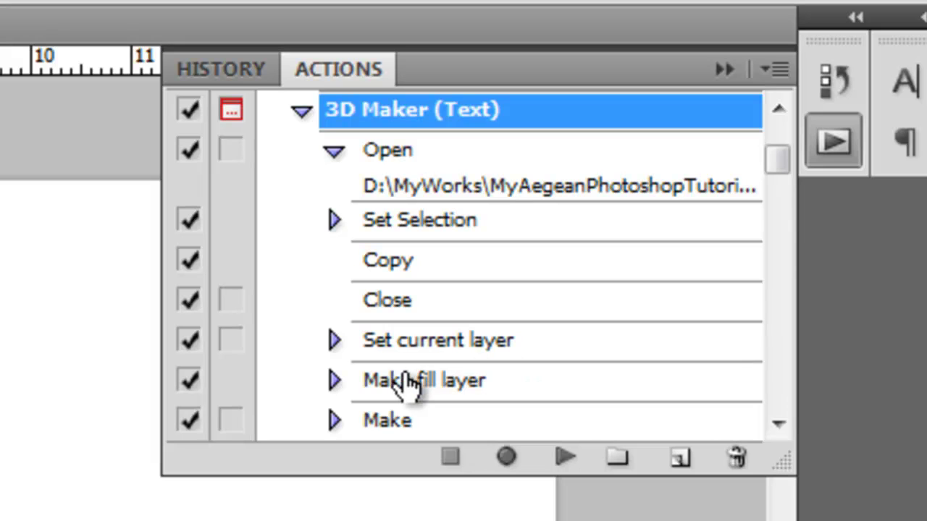
left_click(301, 110)
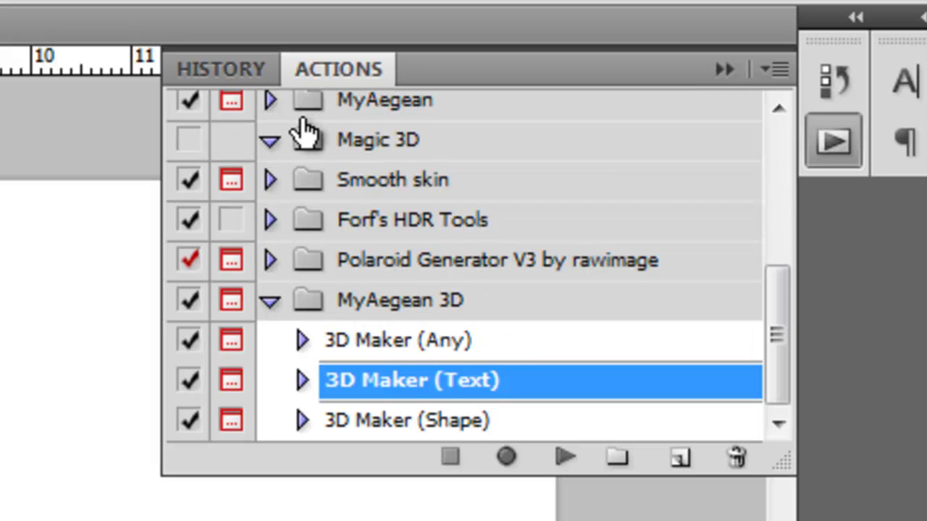
left_click(565, 456)
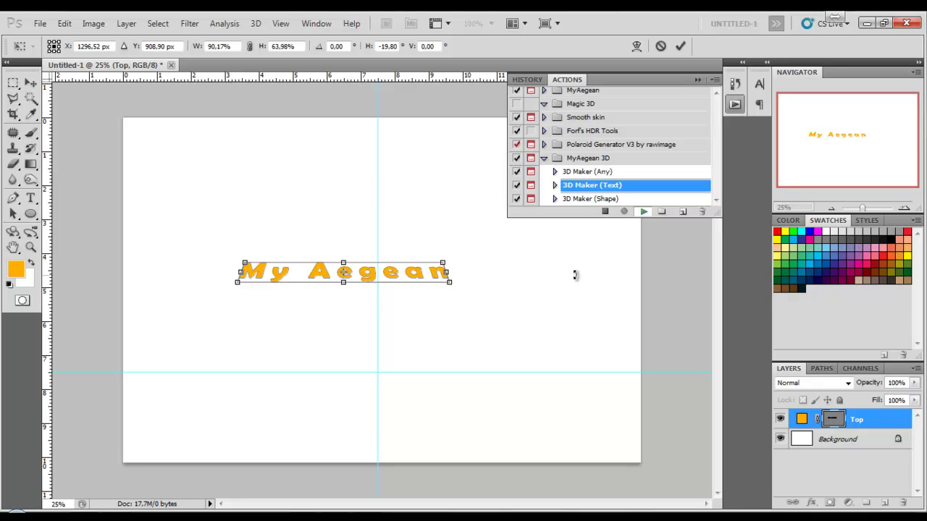
- Enlarge, raise and perspective-distort My Aegean, large at left receding right, then commit
left_click_drag(449, 282, 627, 327)
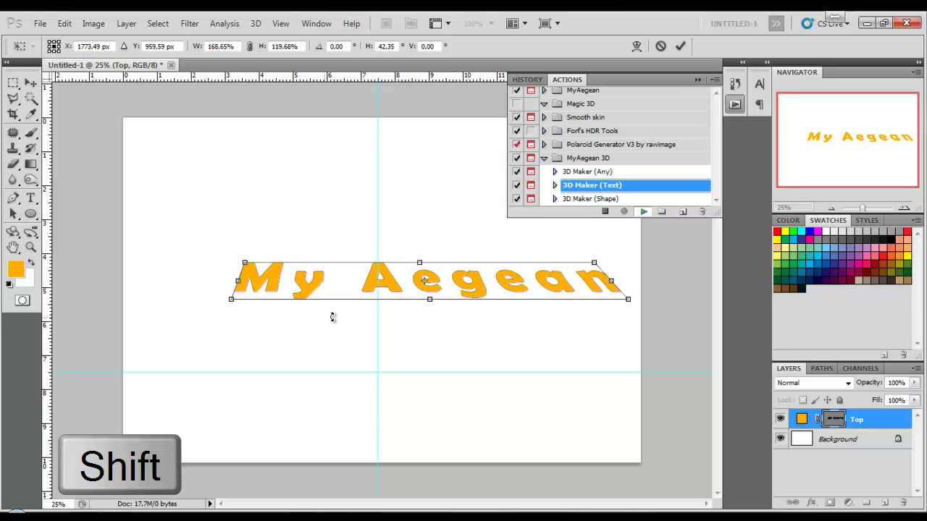
left_click_drag(206, 307, 149, 313)
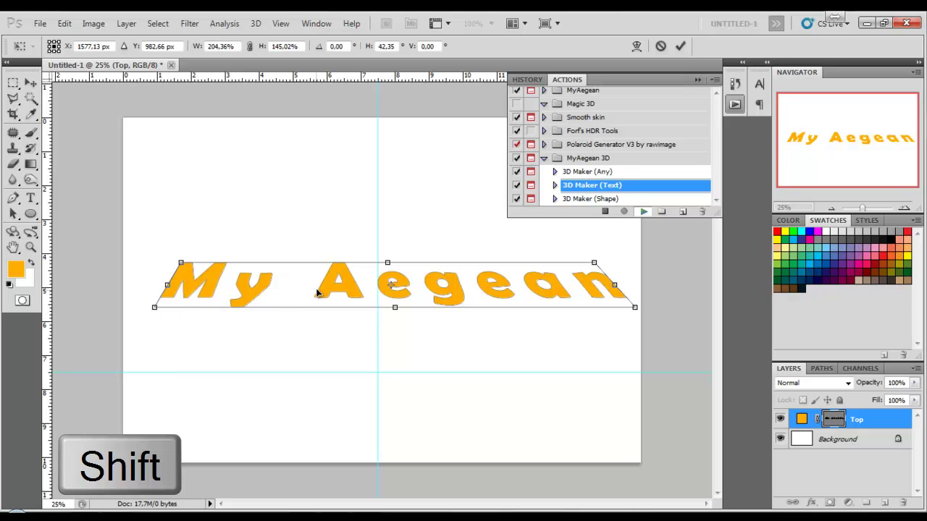
left_click_drag(336, 292, 331, 252)
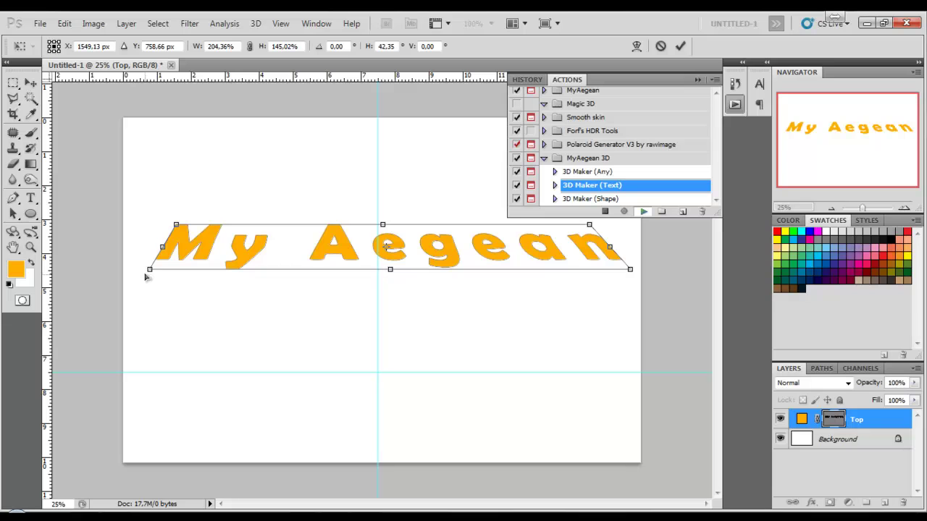
left_click_drag(149, 272, 152, 306)
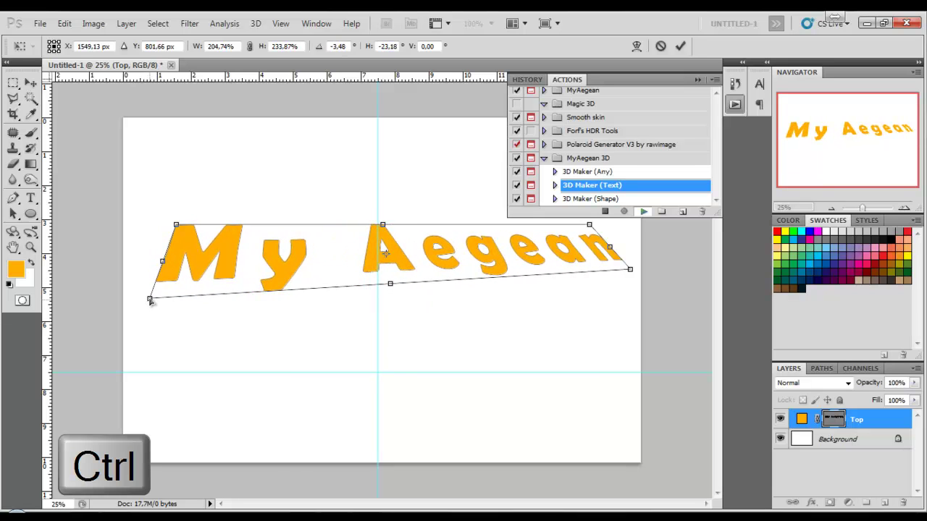
left_click_drag(152, 307, 149, 296)
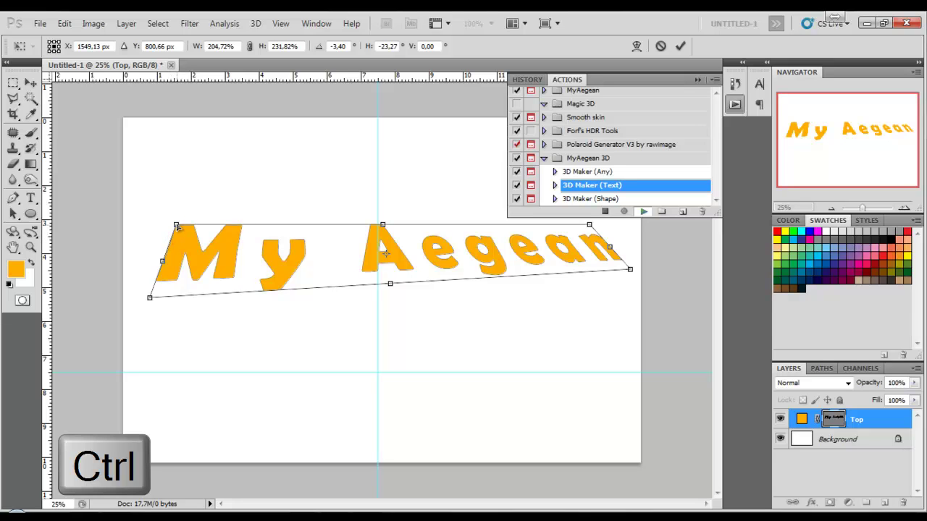
left_click_drag(177, 226, 170, 216)
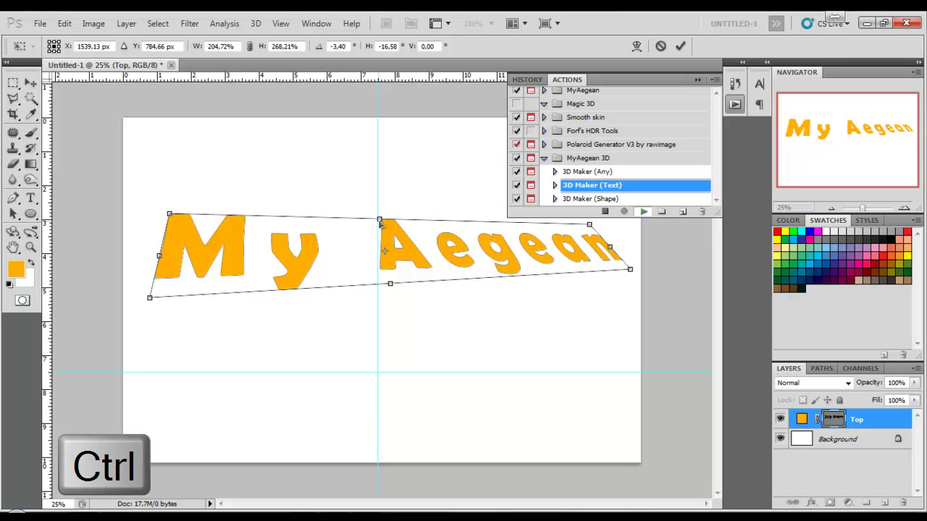
left_click_drag(380, 219, 381, 230)
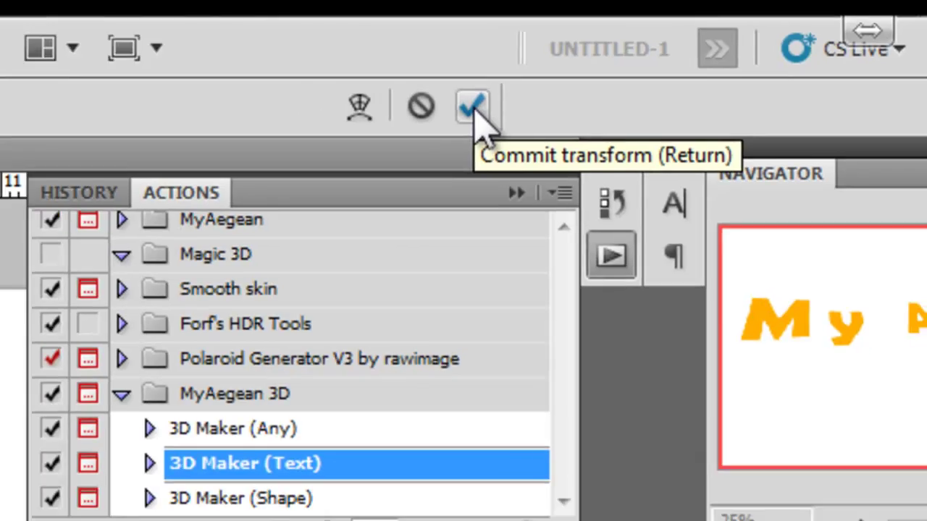
left_click(377, 136)
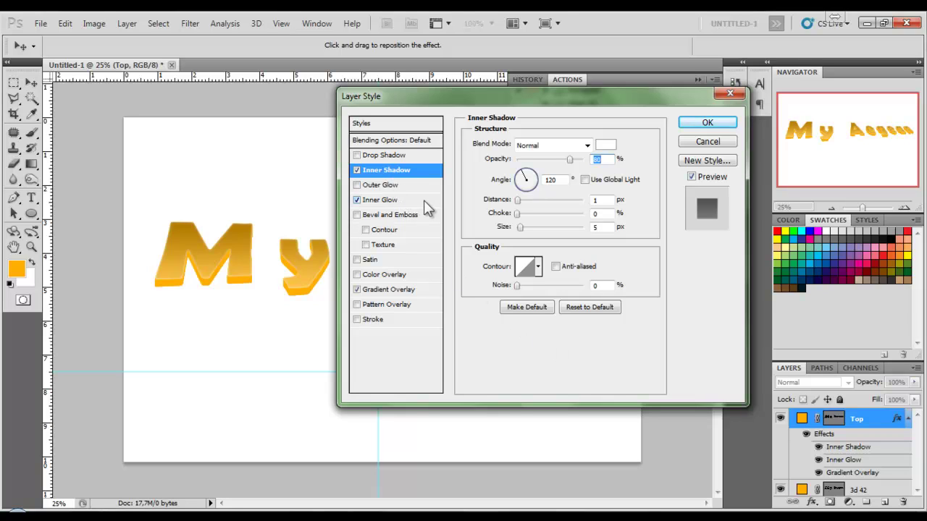
- Accept the Inner Shadow, Drop Shadow, Bottom shadow and 3d Effect layer styles
left_click(716, 124)
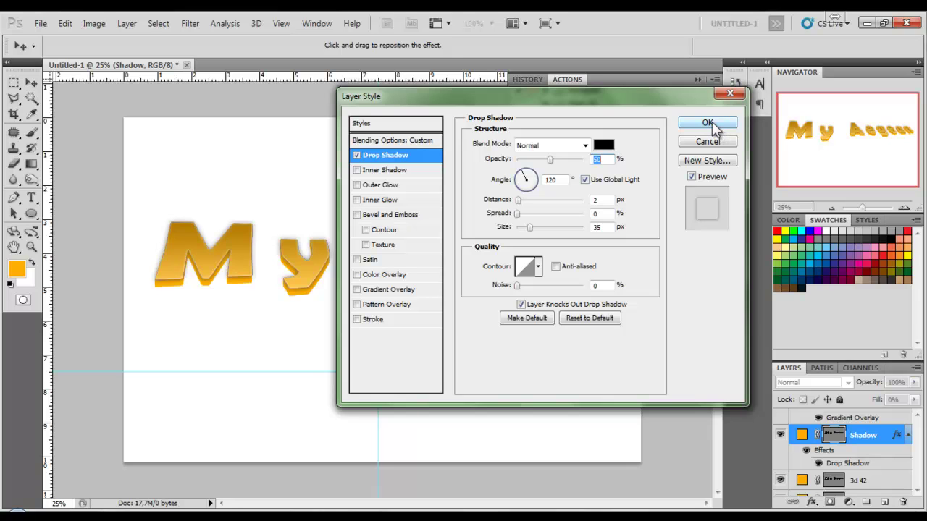
left_click(711, 122)
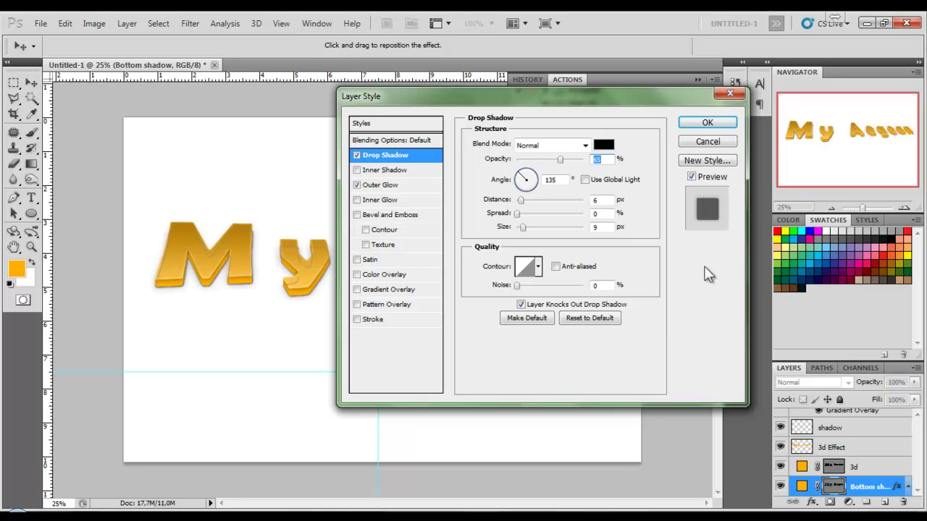
left_click(699, 120)
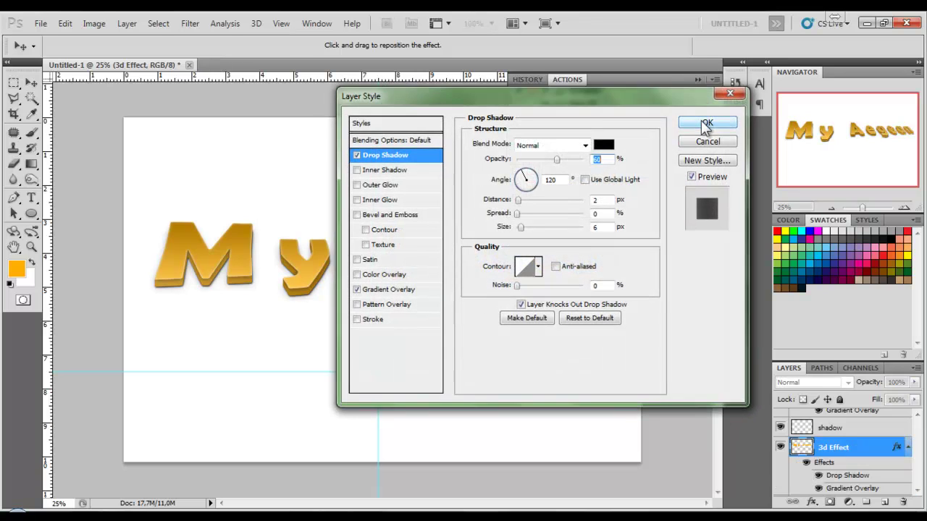
left_click(700, 121)
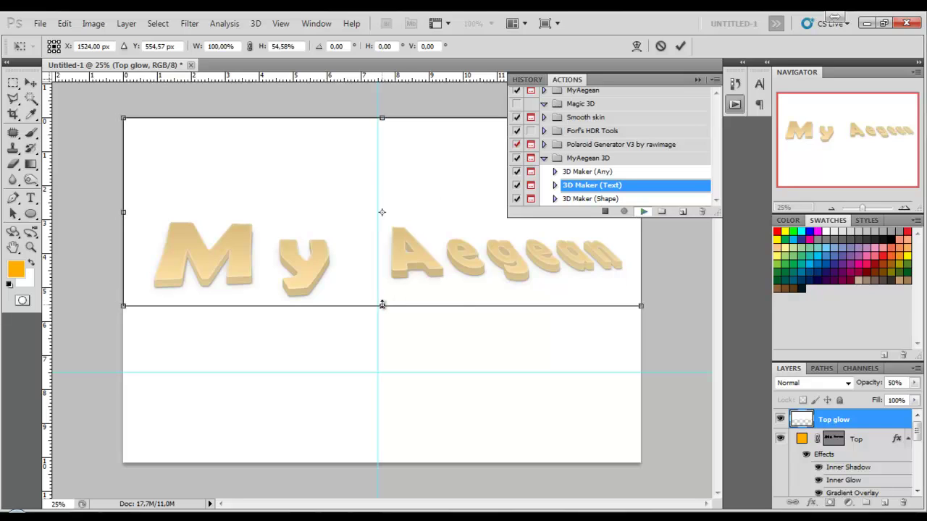
- Squash and narrow the glow layer so it sits over the text
left_click_drag(383, 306, 382, 302)
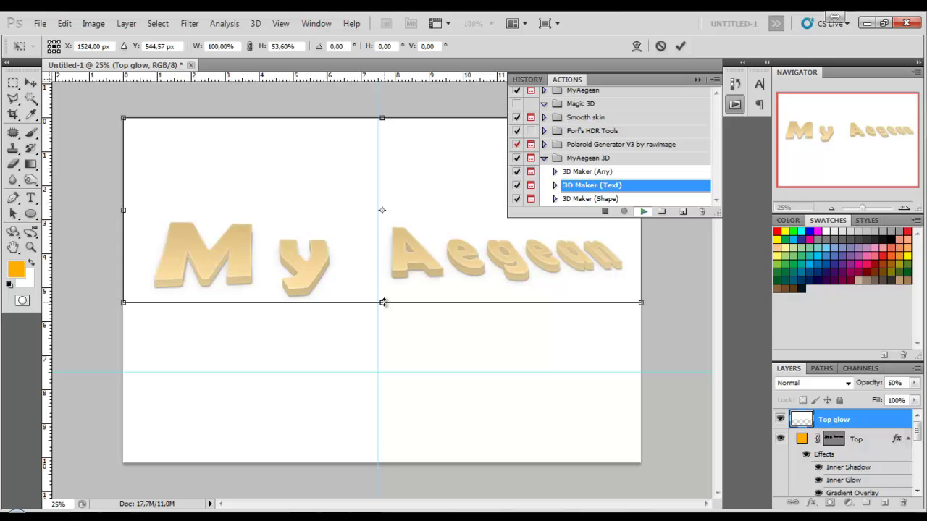
left_click_drag(383, 118, 381, 199)
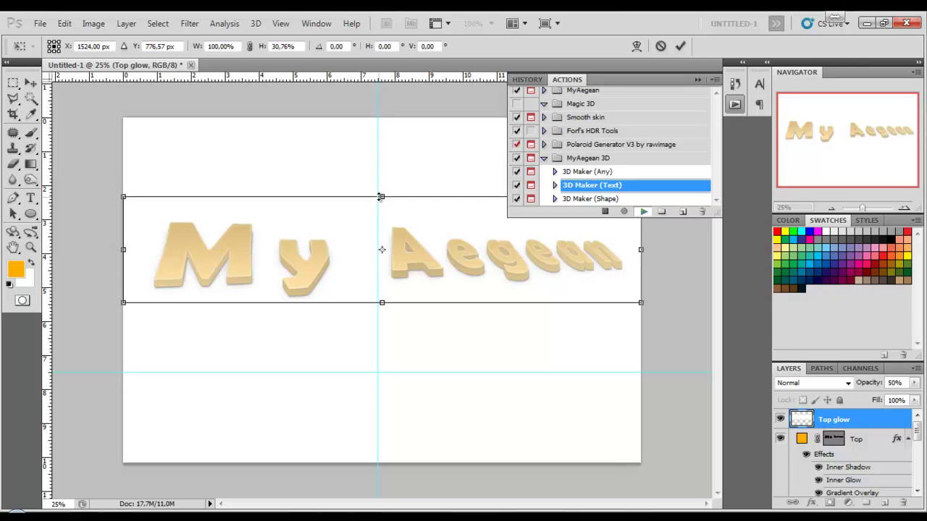
left_click_drag(127, 253, 144, 253)
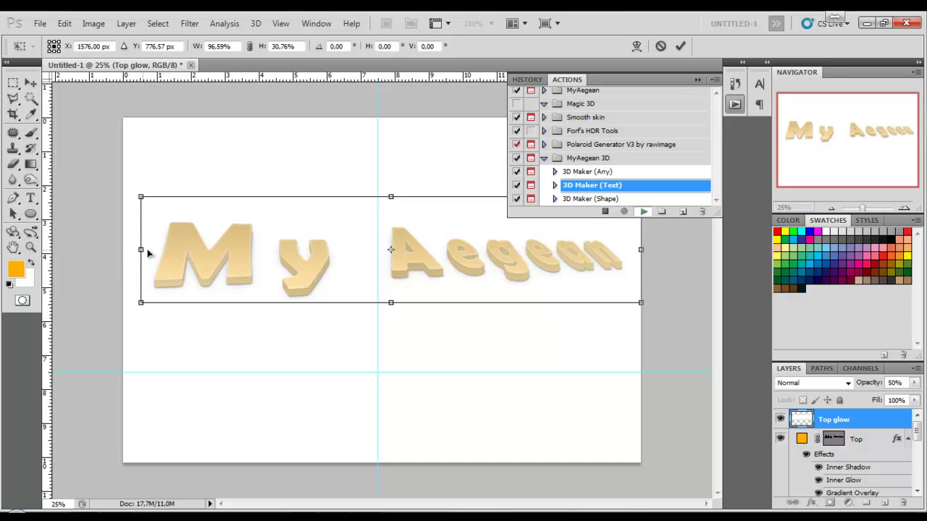
left_click_drag(640, 250, 631, 250)
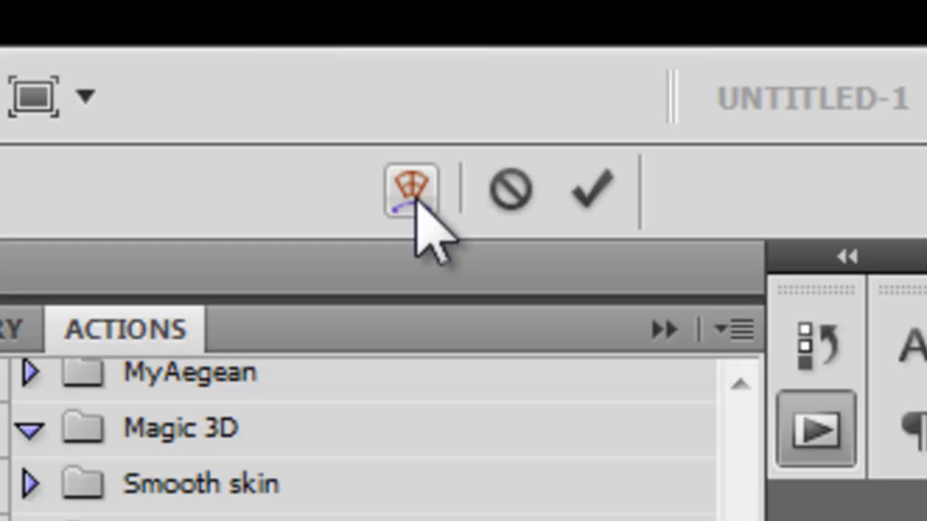
- Apply a Custom warp bending the glow's left and Aegean's right end upward
left_click(413, 192)
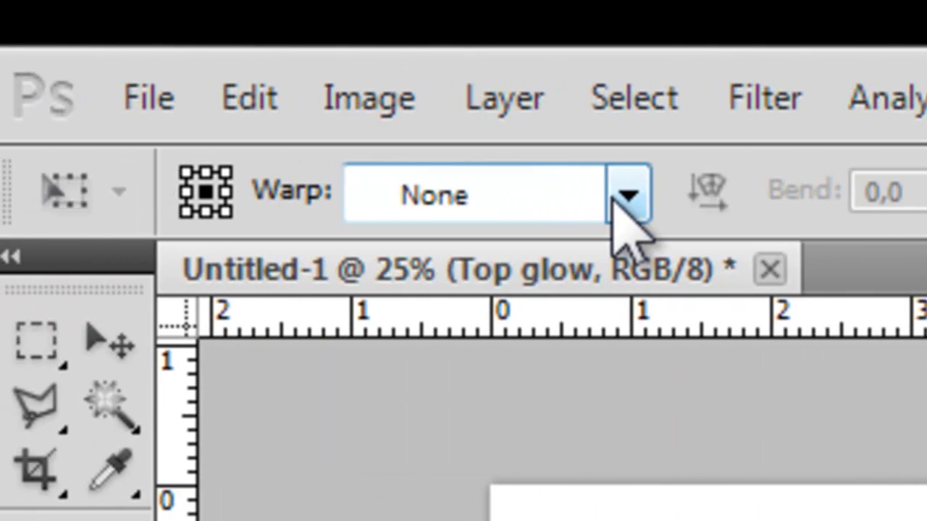
left_click(621, 197)
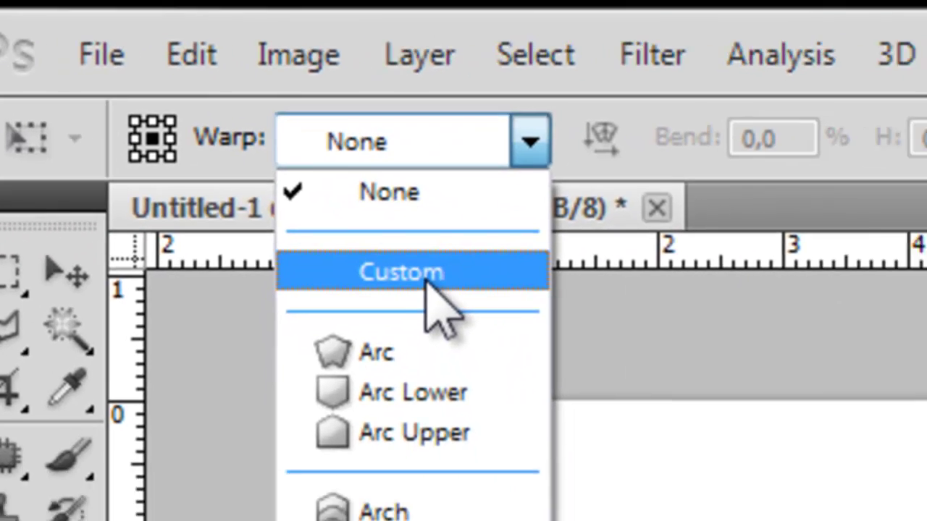
left_click(510, 346)
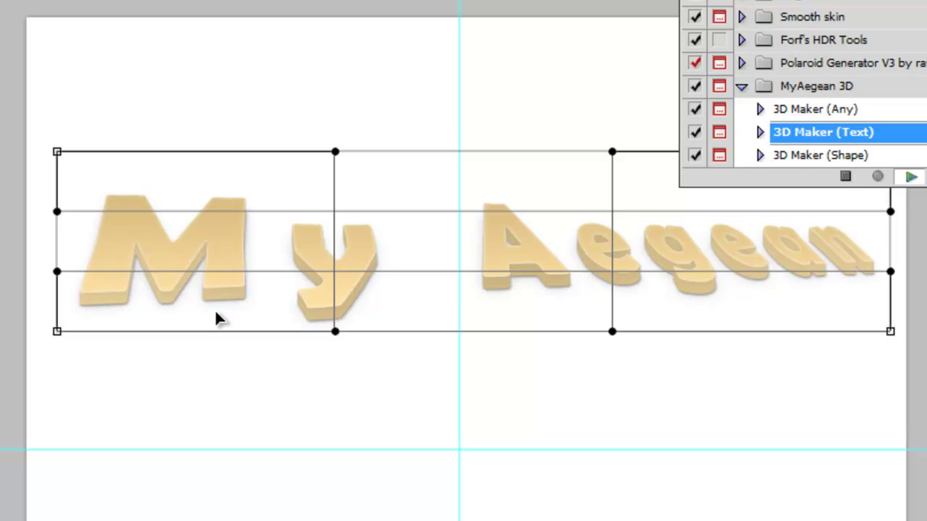
left_click_drag(215, 313, 207, 246)
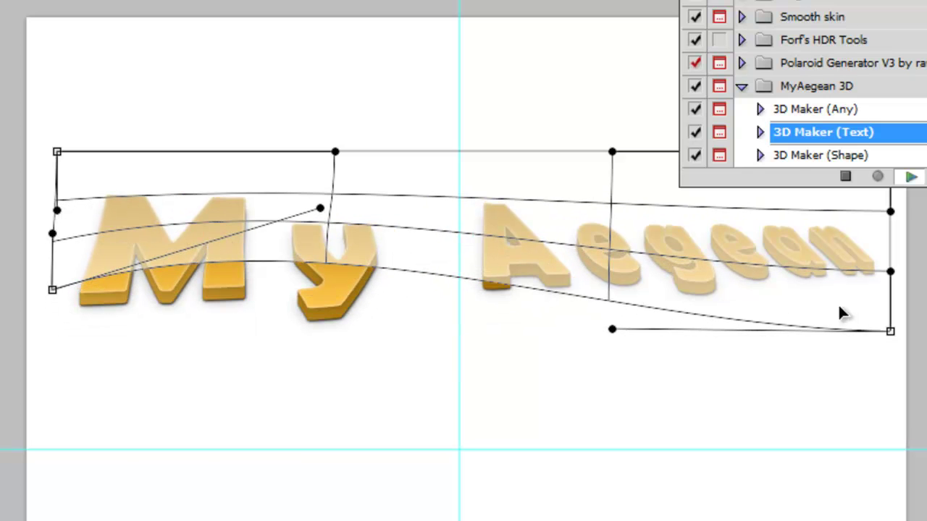
left_click_drag(839, 307, 835, 207)
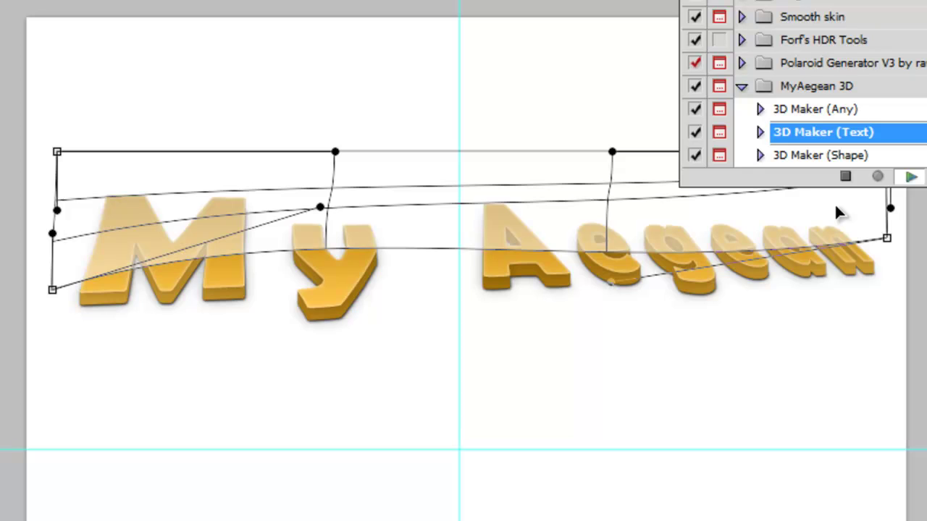
left_click_drag(836, 207, 835, 204)
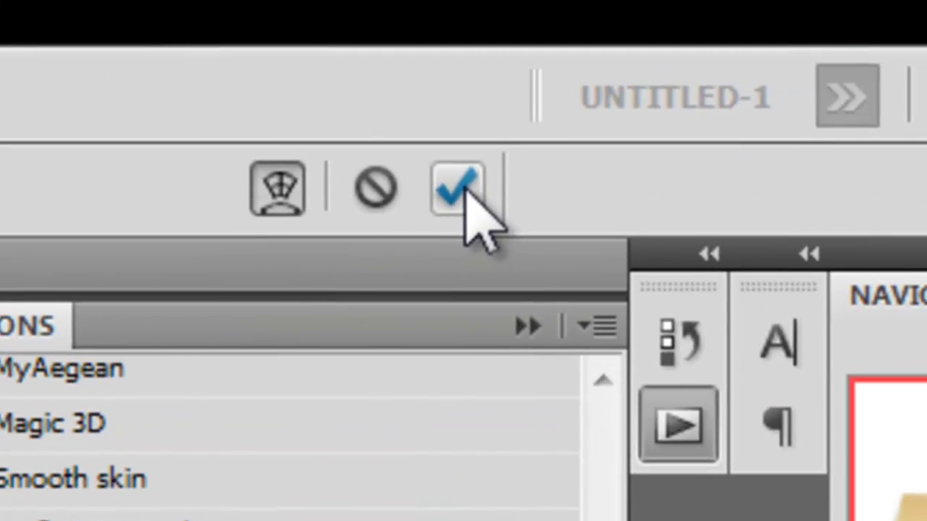
- Commit the warp and stop at the action's completion message
left_click(465, 190)
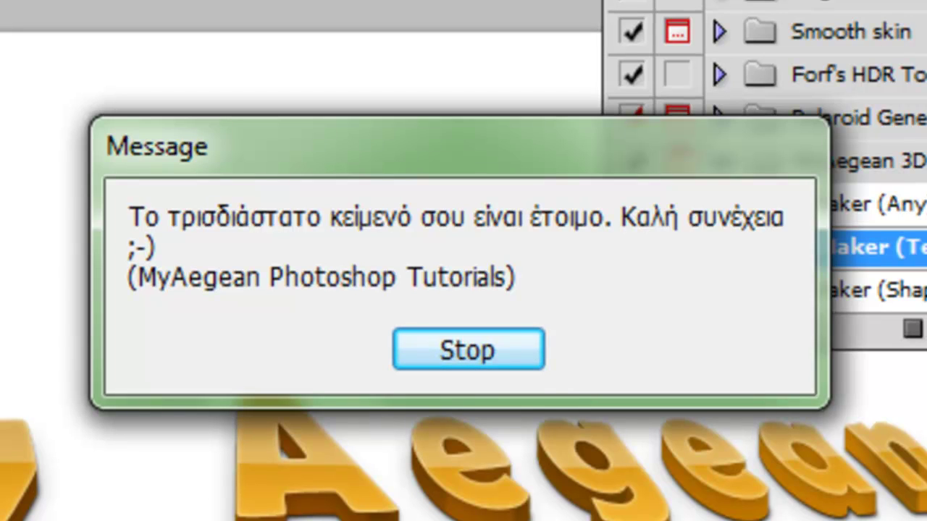
left_click(501, 353)
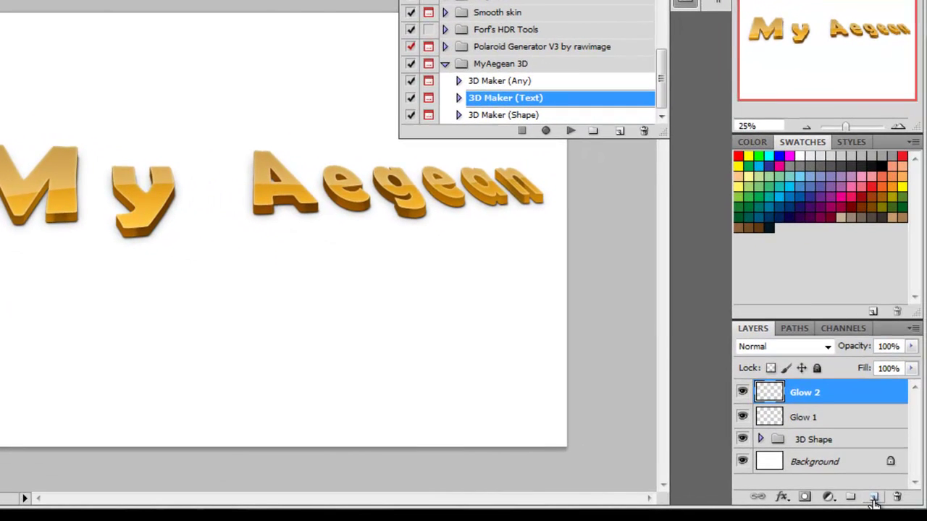
- On a new layer, paint colour 0090ff over the word 'Aegean'
left_click(875, 499)
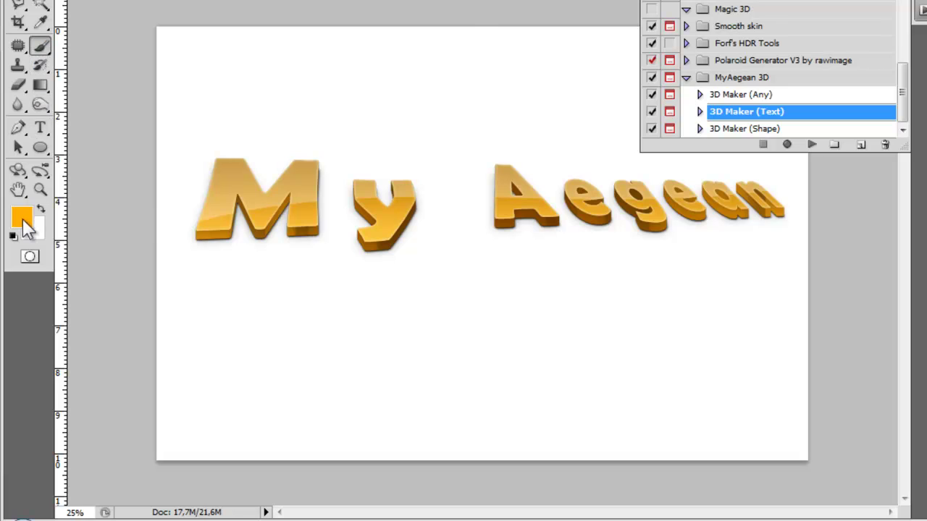
left_click(14, 216)
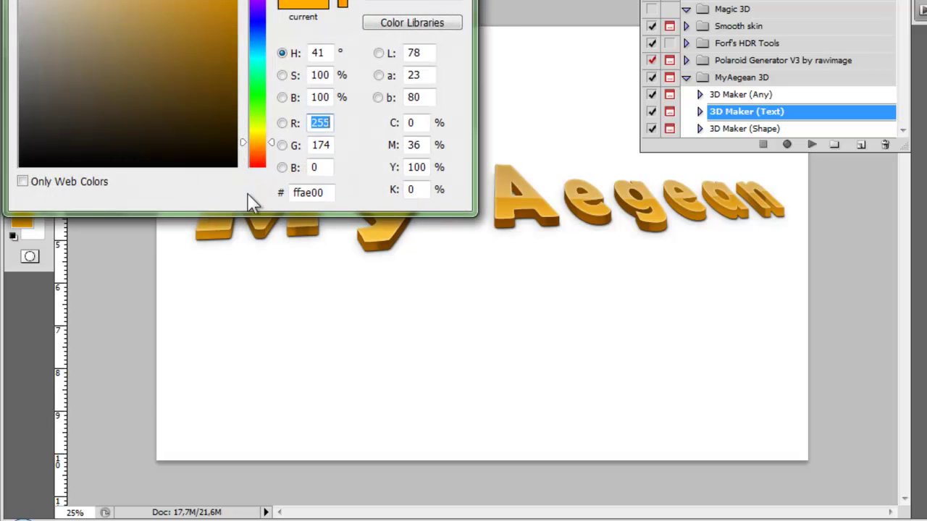
left_click(259, 41)
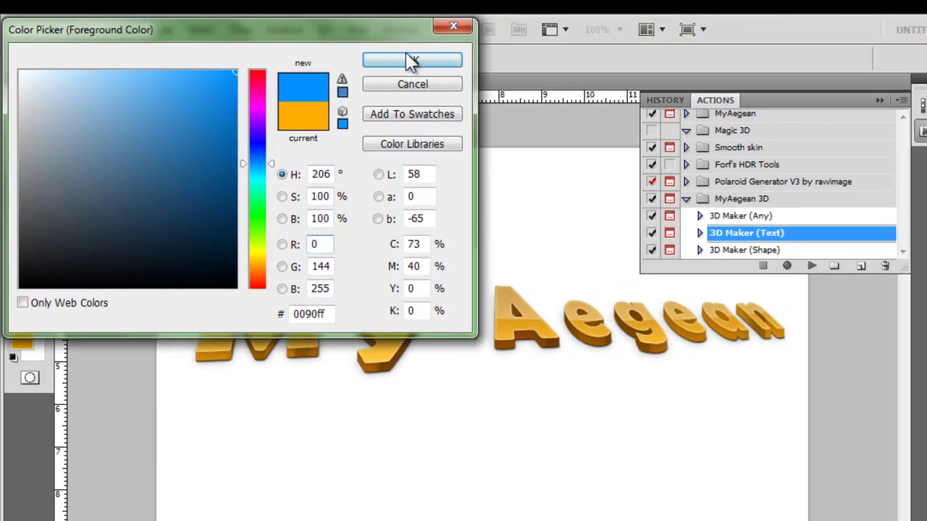
left_click(410, 62)
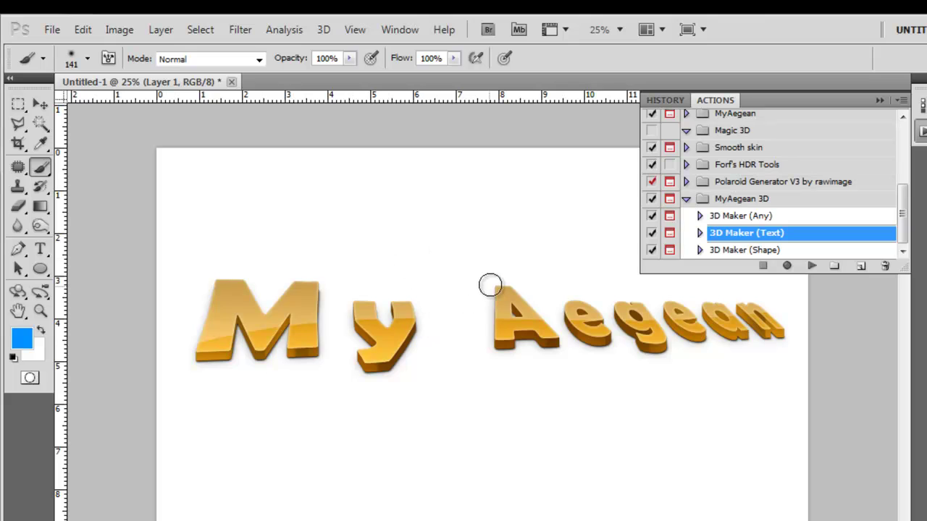
mouse_move(490, 283)
left_mouse_down()
mouse_move(519, 275)
mouse_move(552, 302)
mouse_move(517, 320)
mouse_move(496, 354)
mouse_move(554, 321)
mouse_move(641, 300)
mouse_move(673, 326)
mouse_move(624, 352)
mouse_move(677, 338)
mouse_move(622, 310)
mouse_move(753, 311)
mouse_move(771, 331)
mouse_move(794, 326)
mouse_move(775, 314)
left_mouse_up()
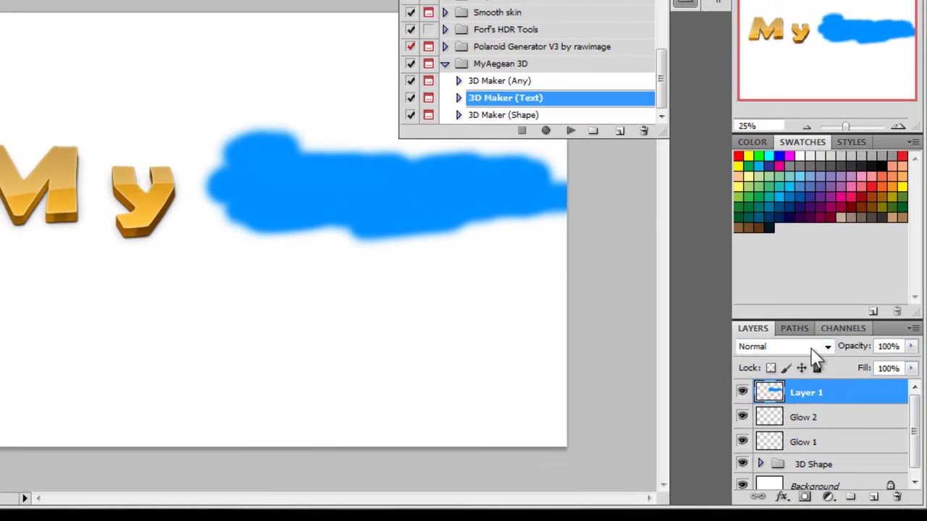
- Set the blue layer's blend mode to Hue and move it below Glow 1
left_click(826, 346)
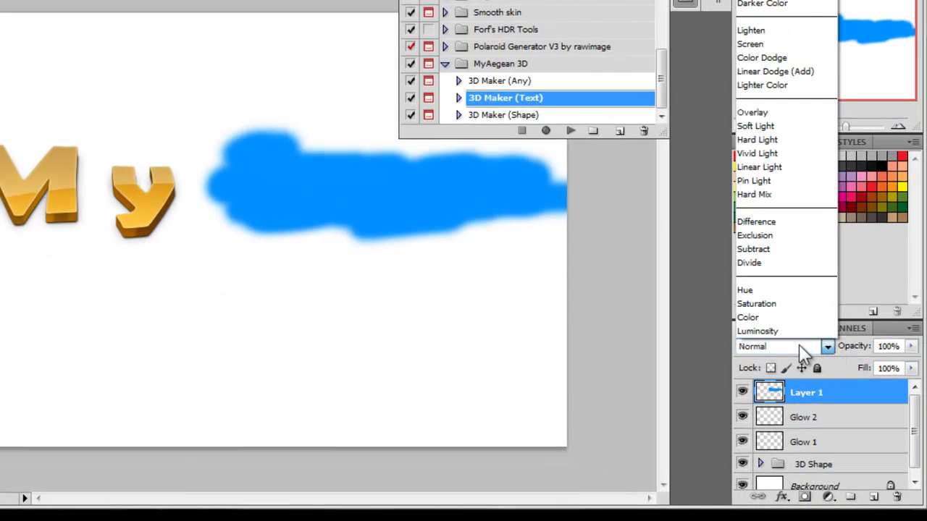
left_click(764, 290)
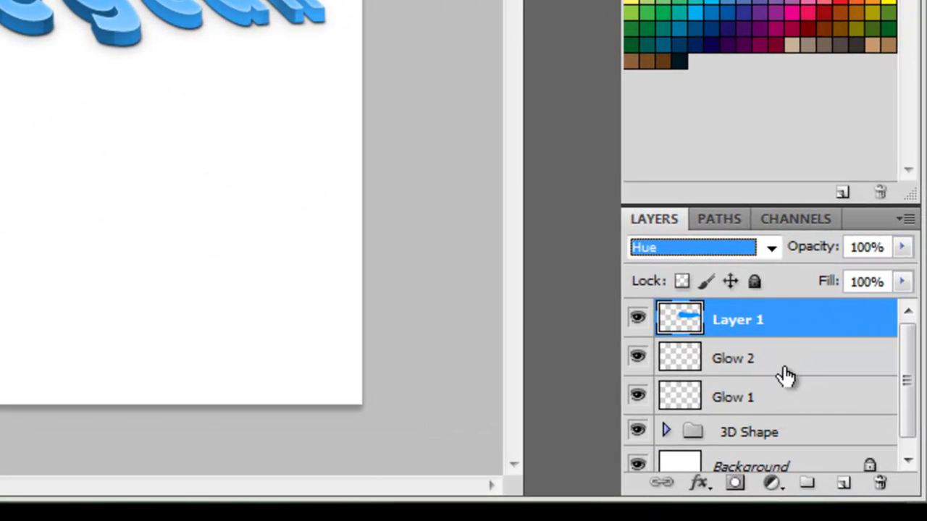
left_click_drag(799, 312, 813, 417)
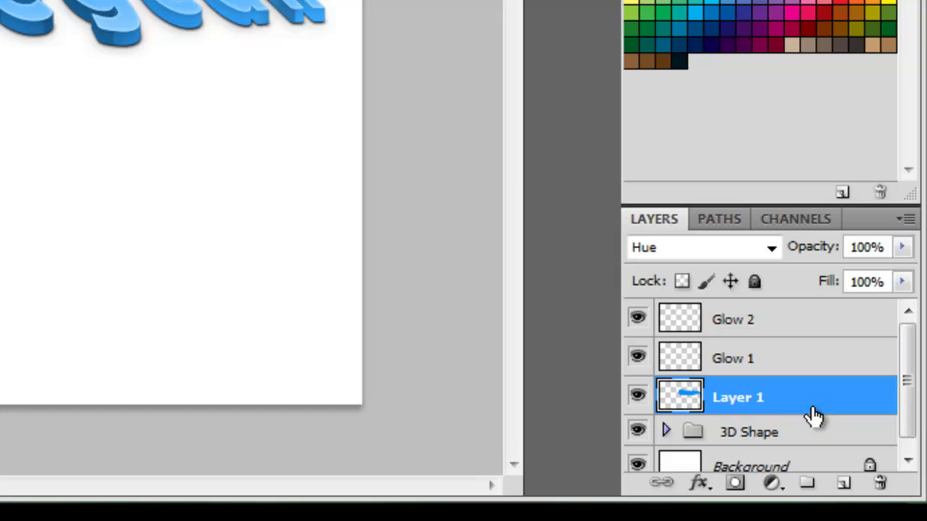
left_click(808, 364)
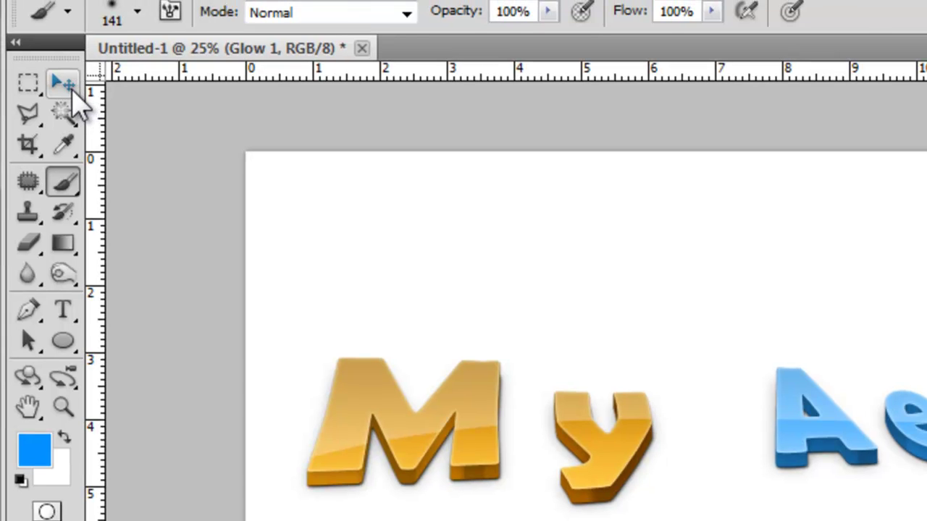
- Place the Glow 1 sparkle at the end of 'Aegean' with the Move tool
left_click(71, 89)
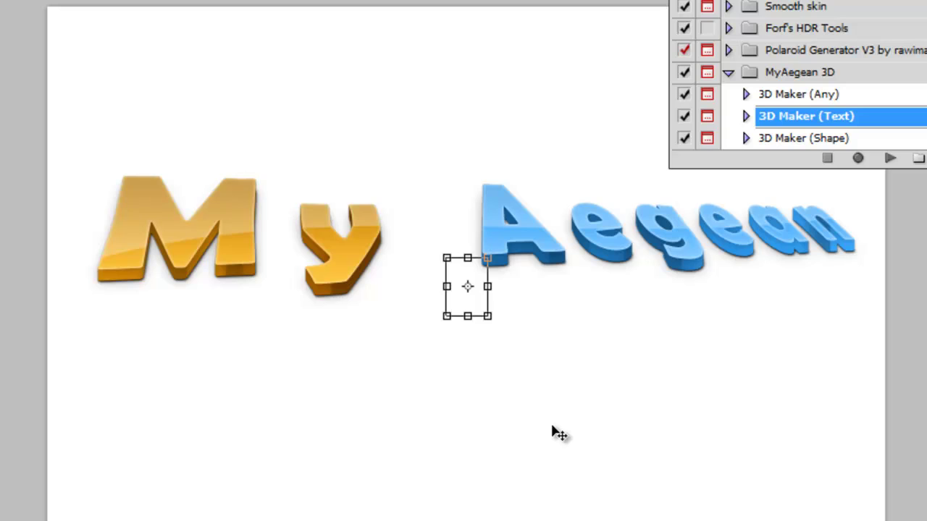
key("ctrl+t")
mouse_move(472, 307)
left_mouse_down()
mouse_move(827, 232)
mouse_move(748, 224)
mouse_move(730, 246)
mouse_move(732, 239)
left_mouse_up()
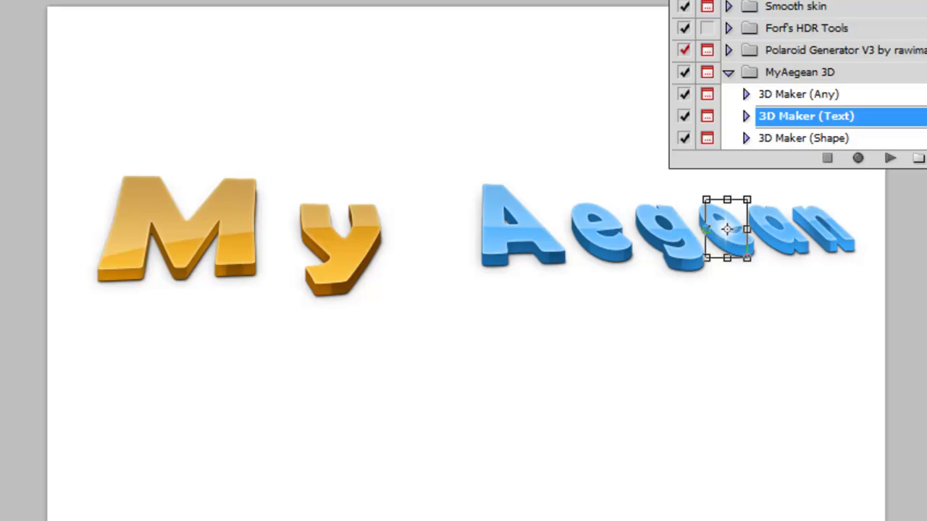
key("ctrl+z")
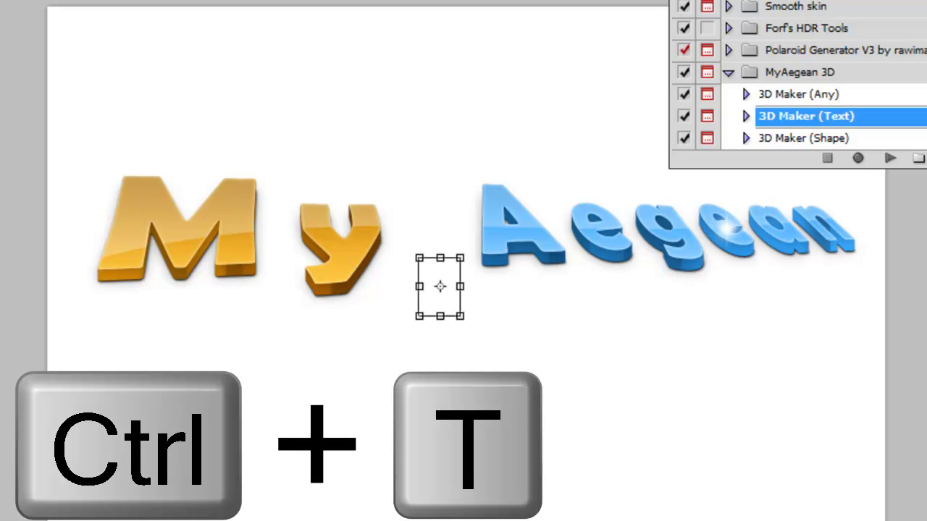
- Place the second sparkle on the M of 'My', nudge it into position, and commit
left_click_drag(455, 304, 232, 243)
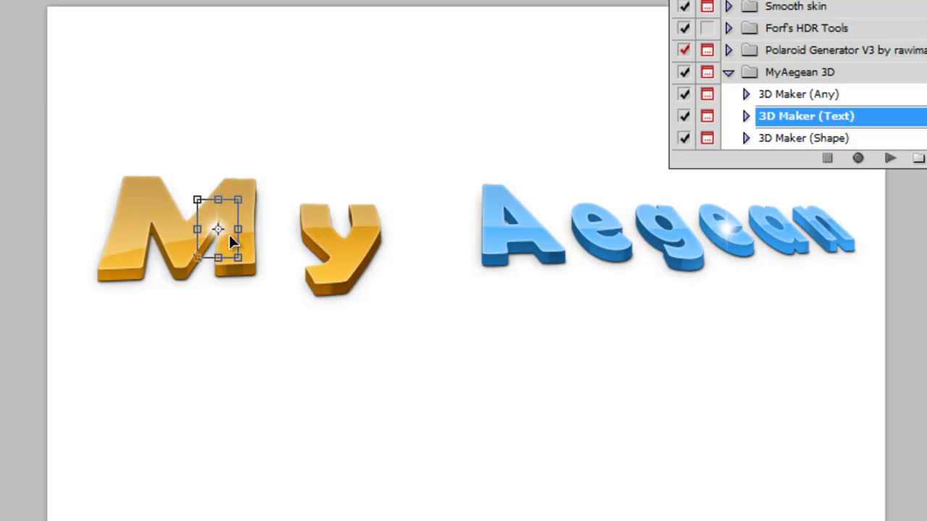
key("Up")
key("Up")
key("Up")
key("Down")
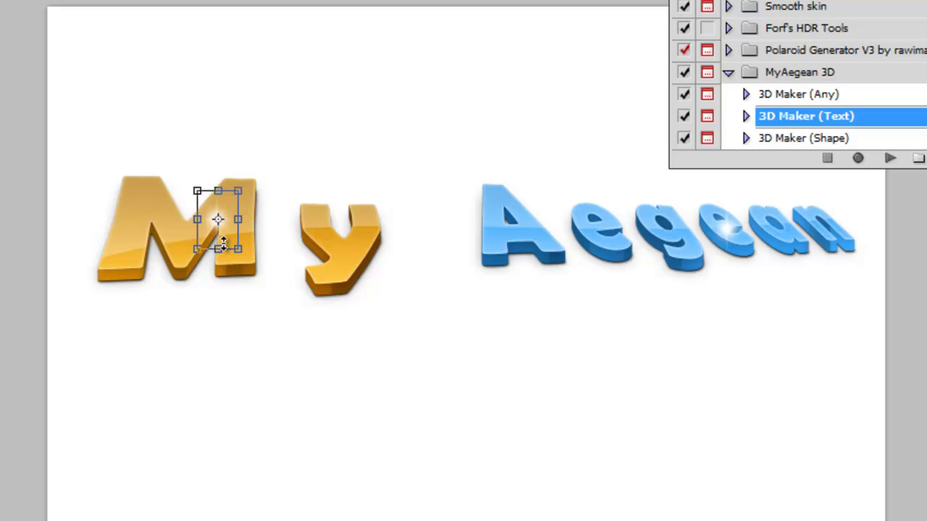
key("Down")
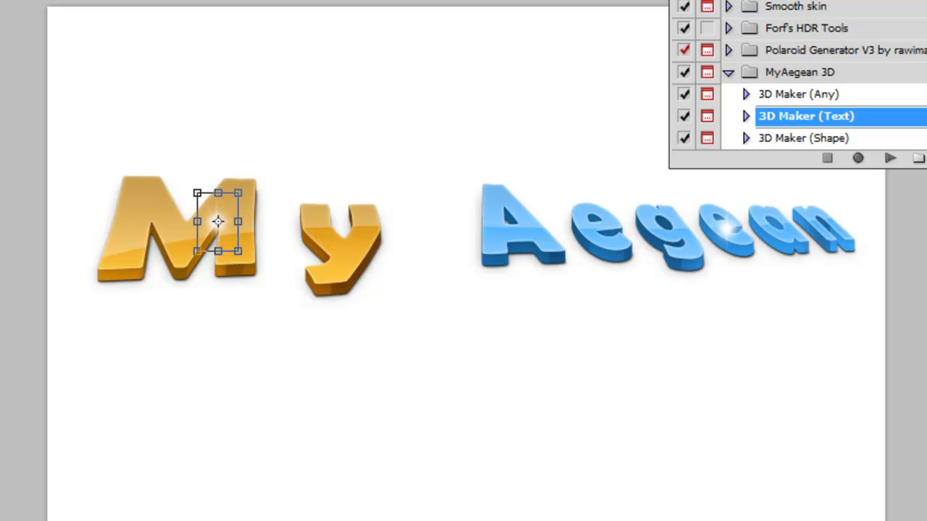
key("Return")
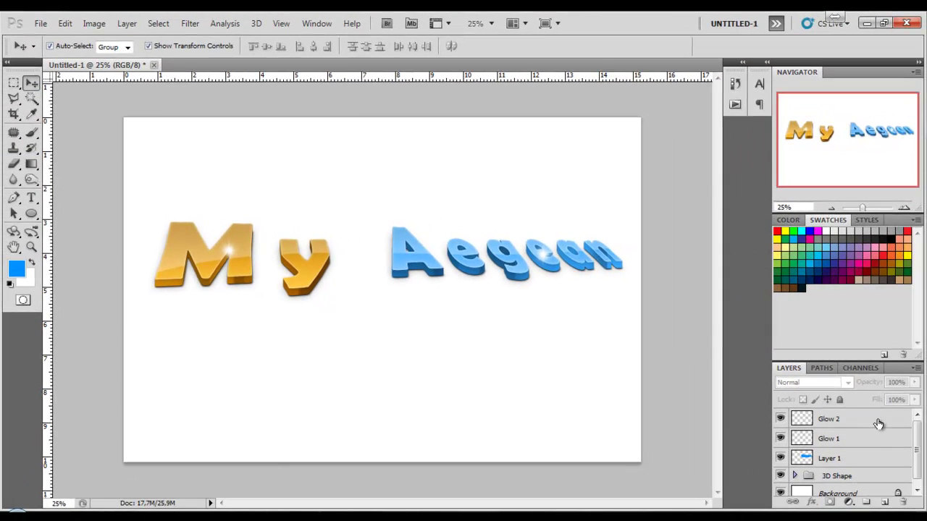
- Delete the layers from Glow 2 through 3D Shape
left_click(878, 422)
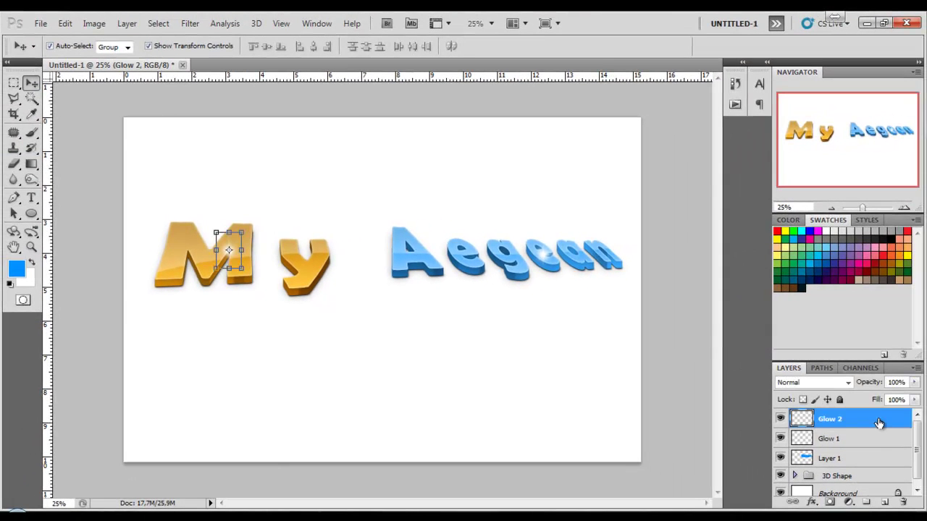
left_click(884, 476, "shift")
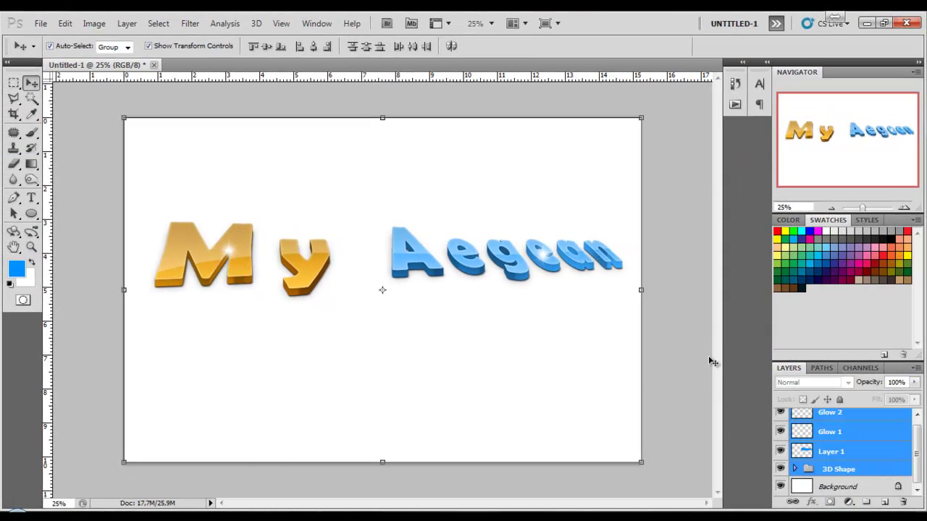
key("Delete")
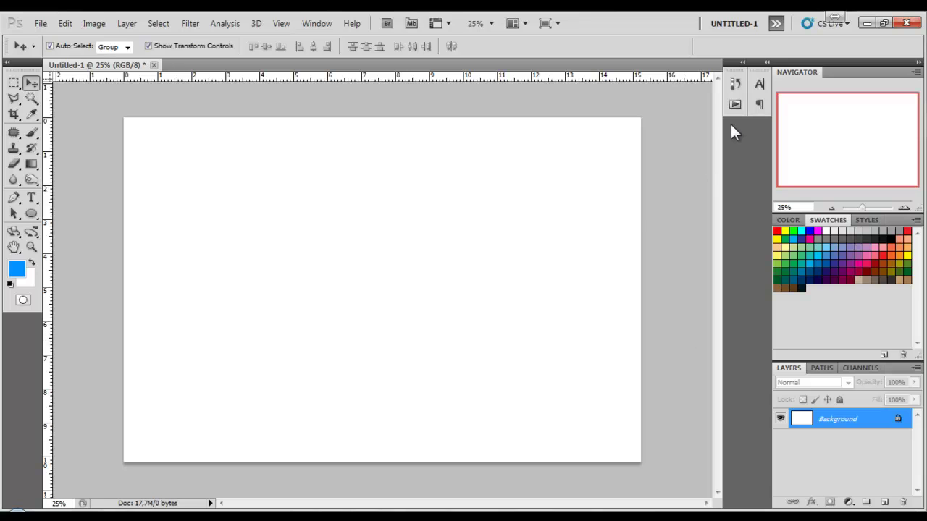
- Select the 3D Maker (Shape) action and draw a large blue ellipse with the Ellipse Tool
left_click(734, 105)
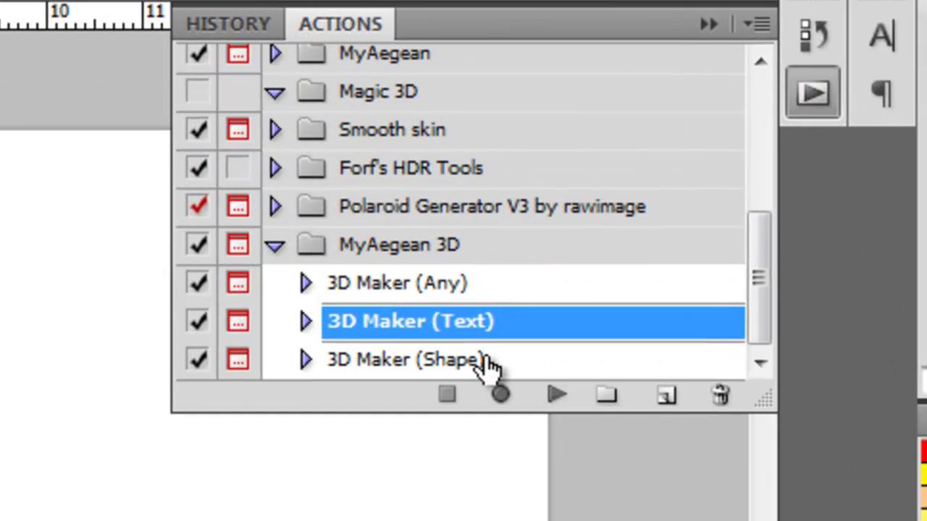
left_click(617, 199)
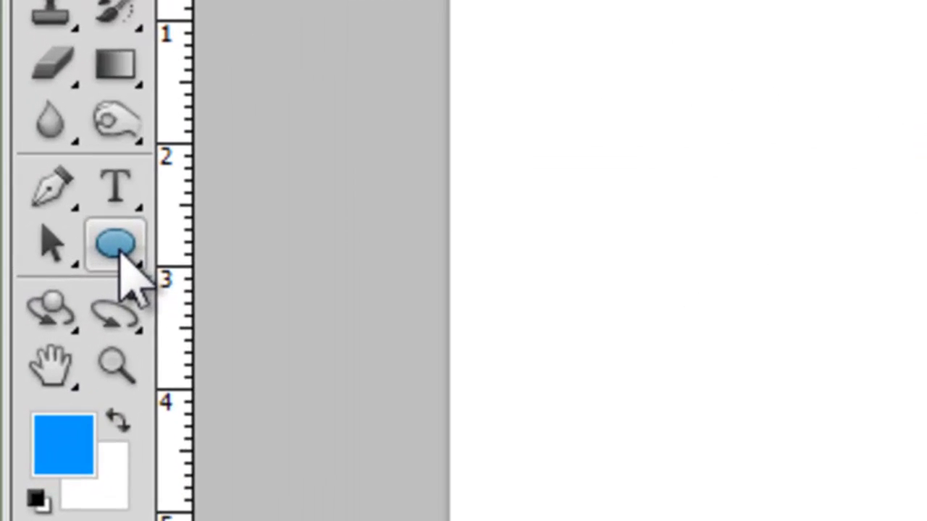
left_click_drag(119, 250, 338, 387)
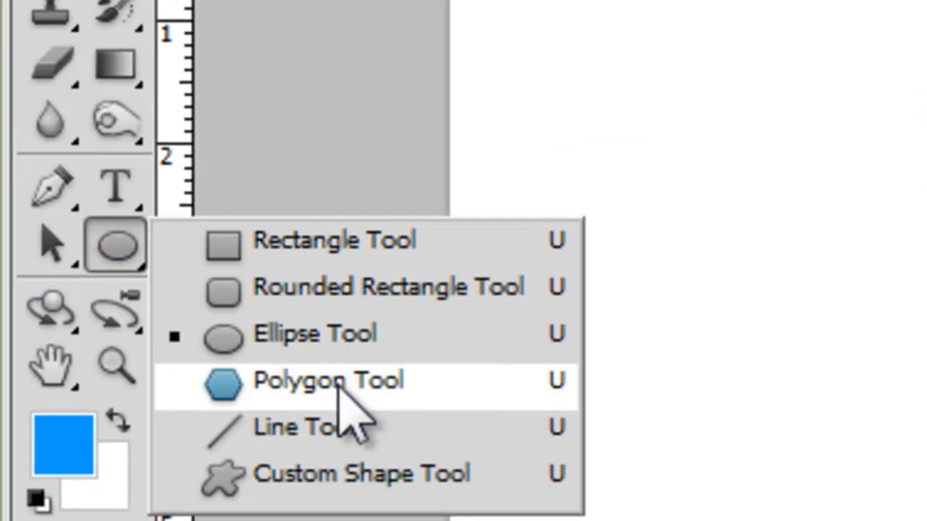
left_click(358, 337)
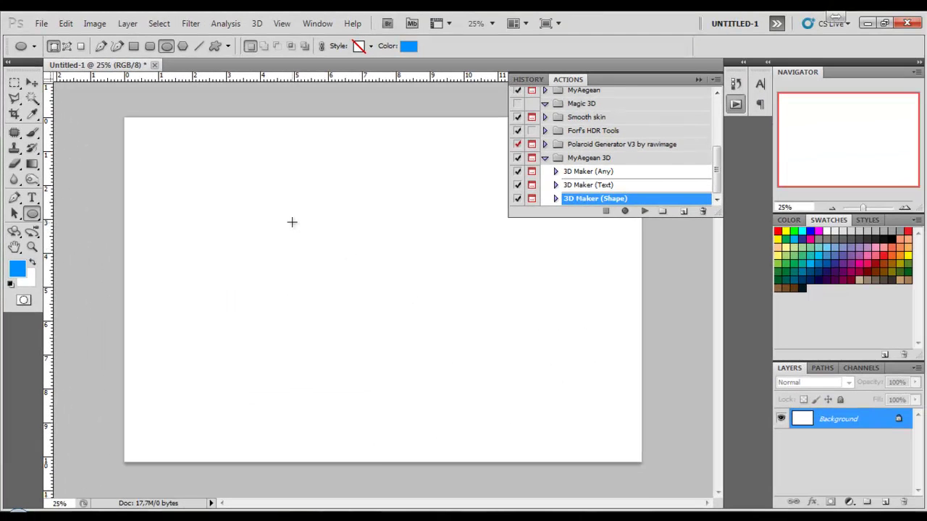
left_click_drag(293, 222, 262, 195)
left_click_drag(342, 252, 494, 365)
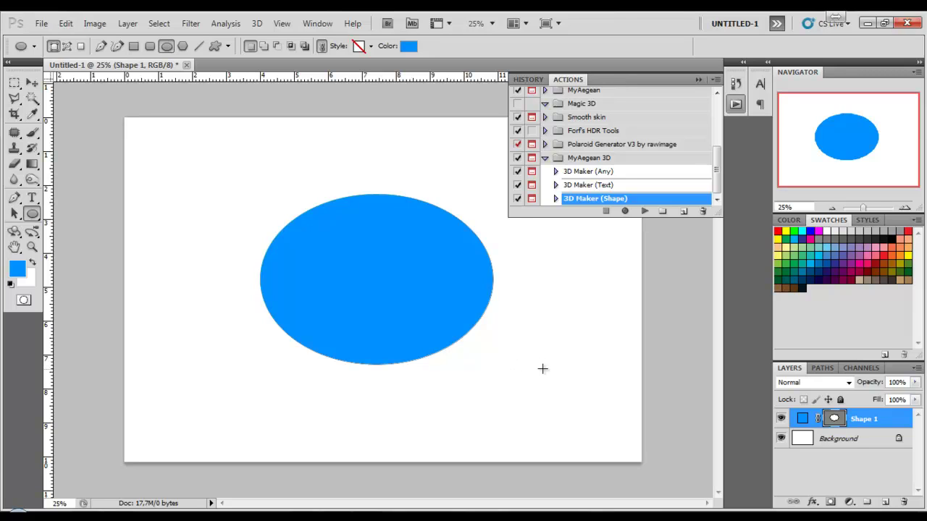
- Point the action's Open step at Glow.png, then play the 3D Maker (Shape) action
left_click(555, 198)
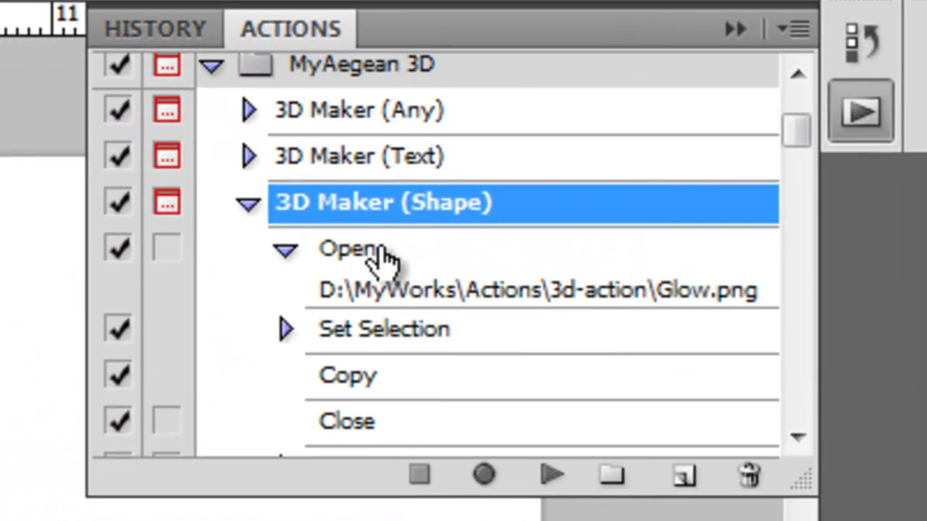
left_click(594, 144)
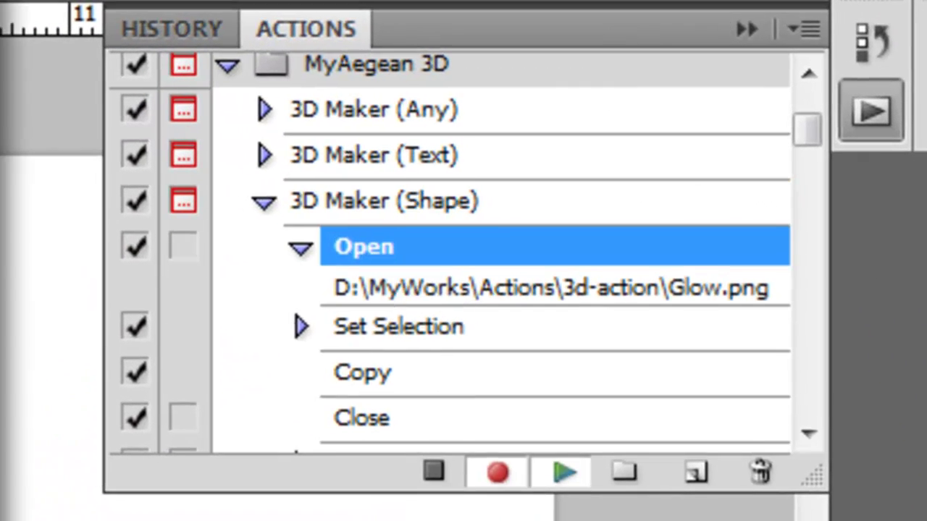
double_click(384, 253)
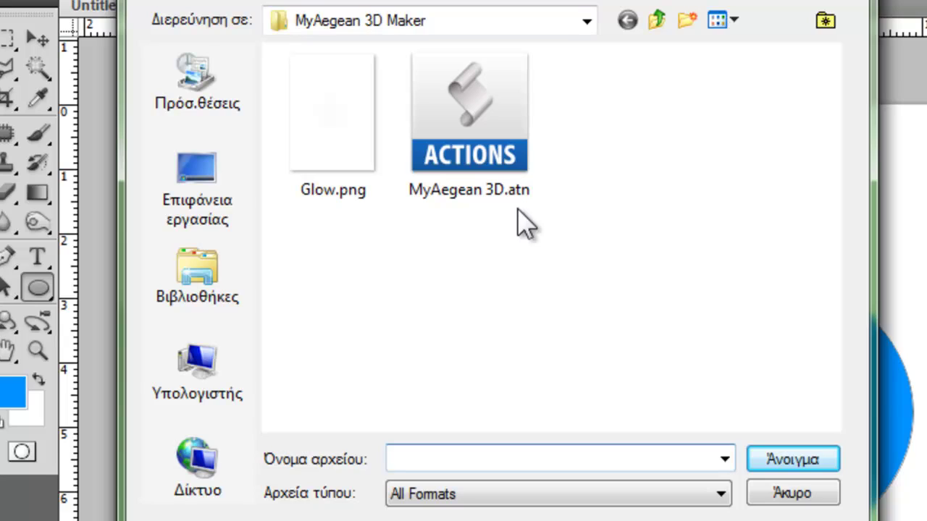
left_click(335, 115)
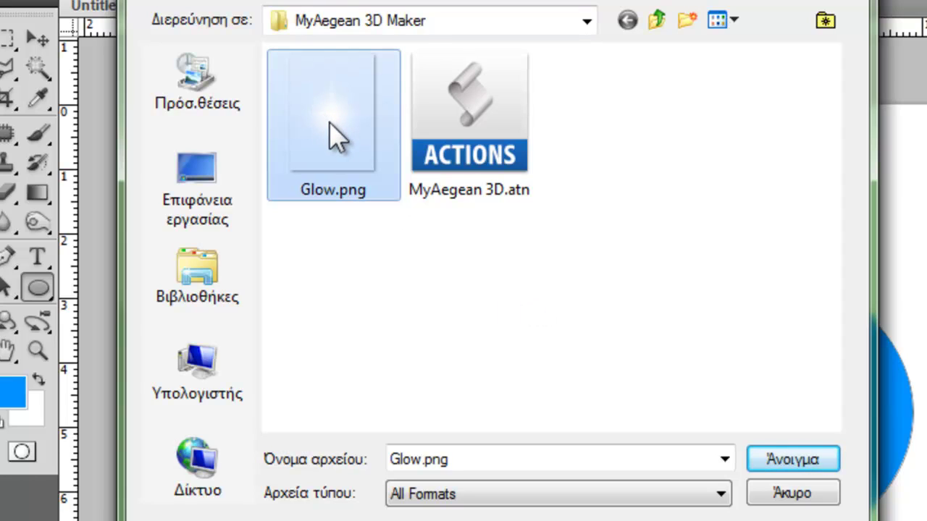
left_click(760, 458)
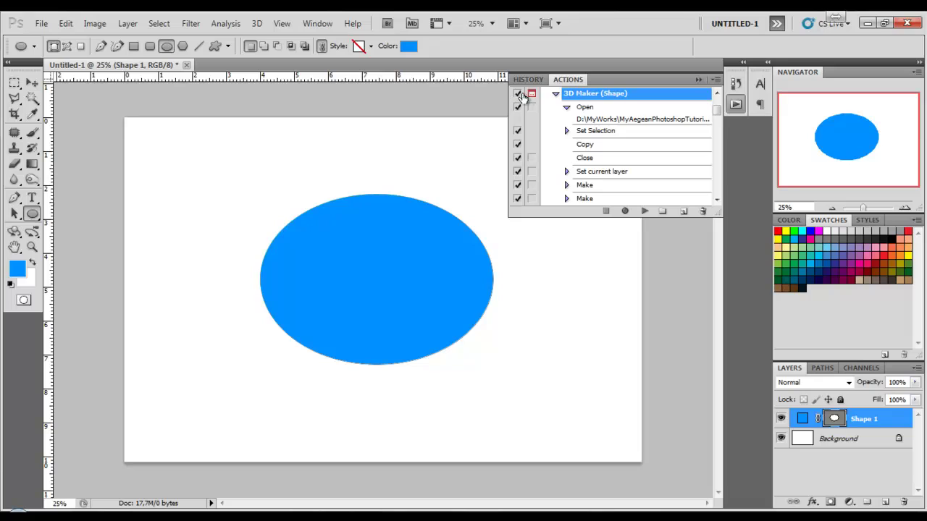
left_click(555, 95)
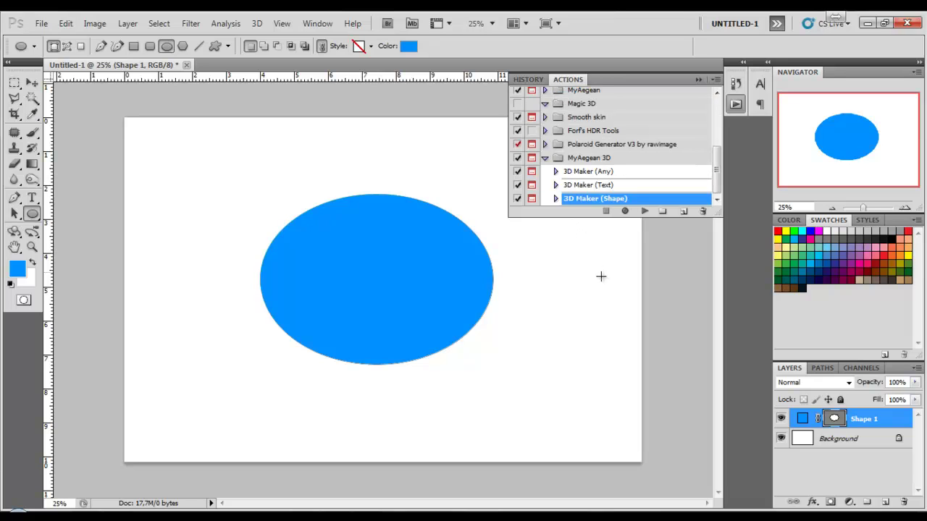
left_click(644, 213)
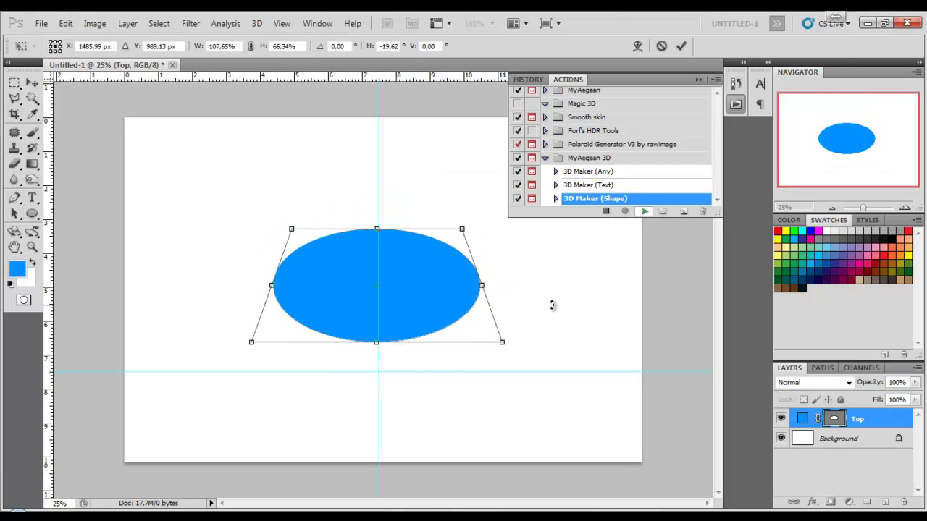
- Widen the ellipse's base and skew it into a tilted perspective disc, then commit
left_click_drag(252, 342, 211, 362)
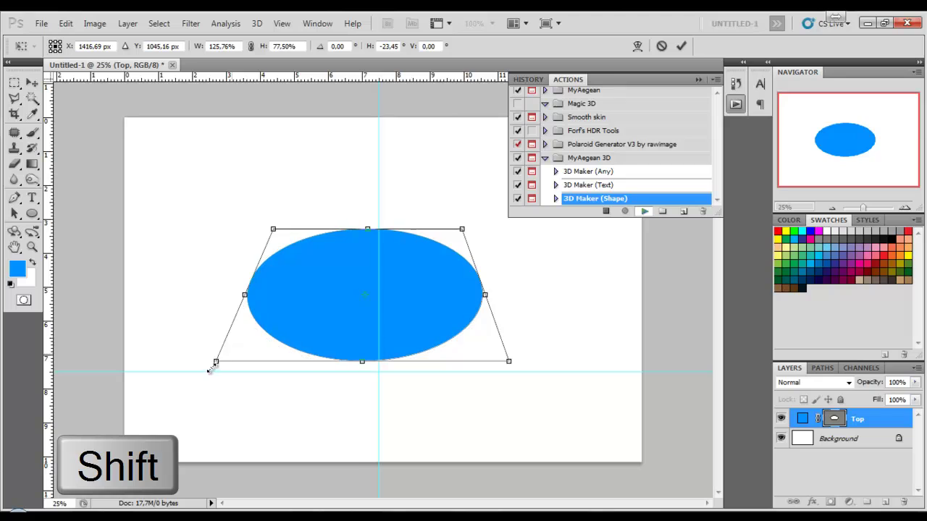
left_click_drag(462, 230, 473, 220)
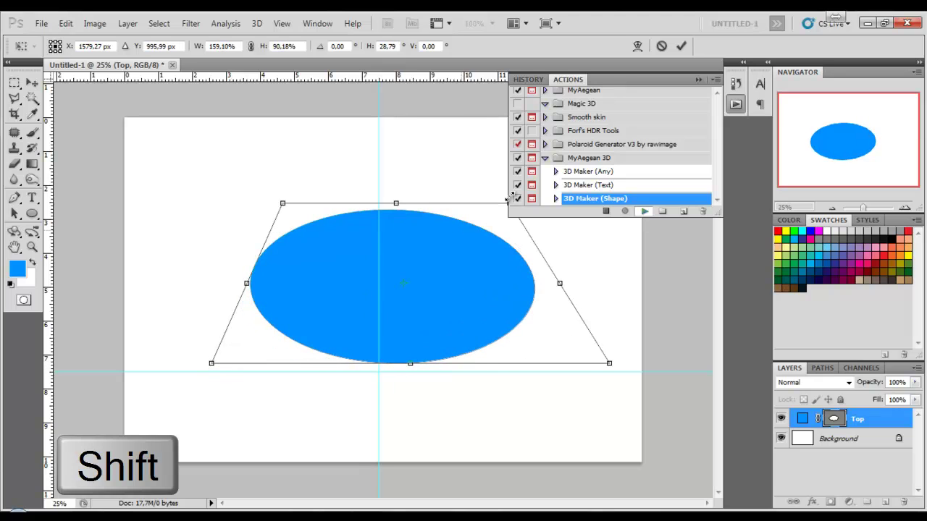
left_click_drag(283, 201, 318, 236)
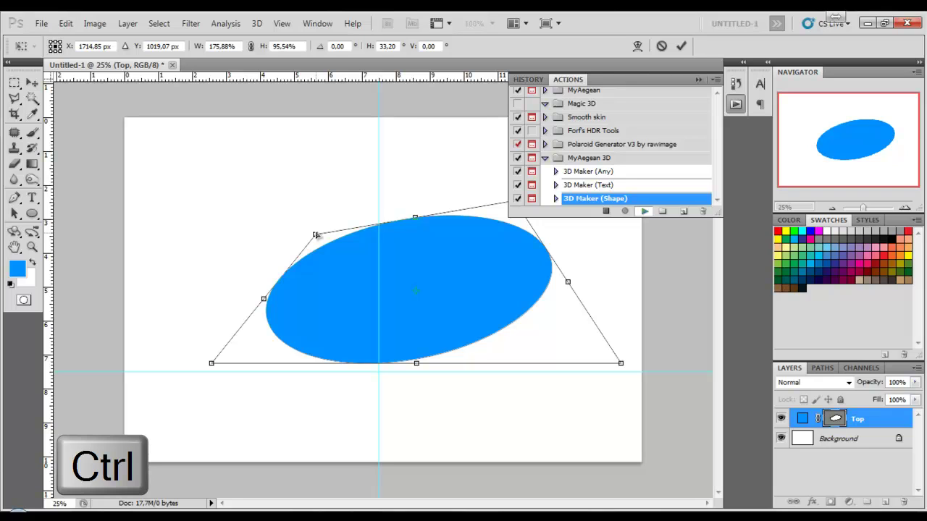
left_click(680, 45)
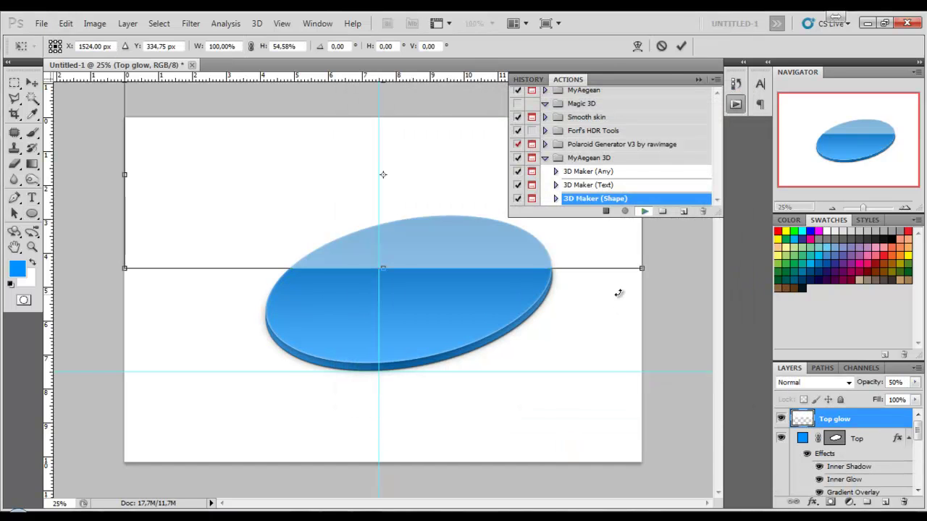
- Move the Top glow down over the disc and narrow both of its sides
left_click_drag(405, 191, 407, 293)
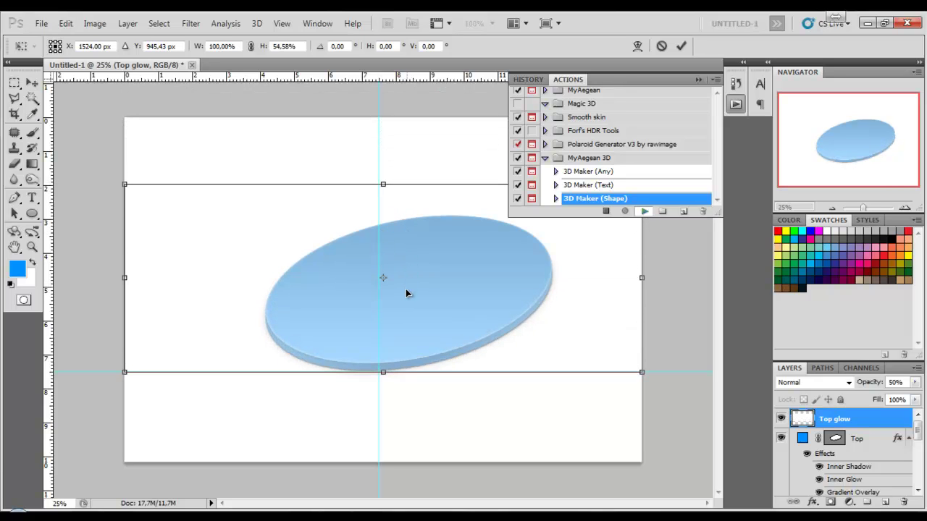
left_click_drag(123, 278, 218, 278)
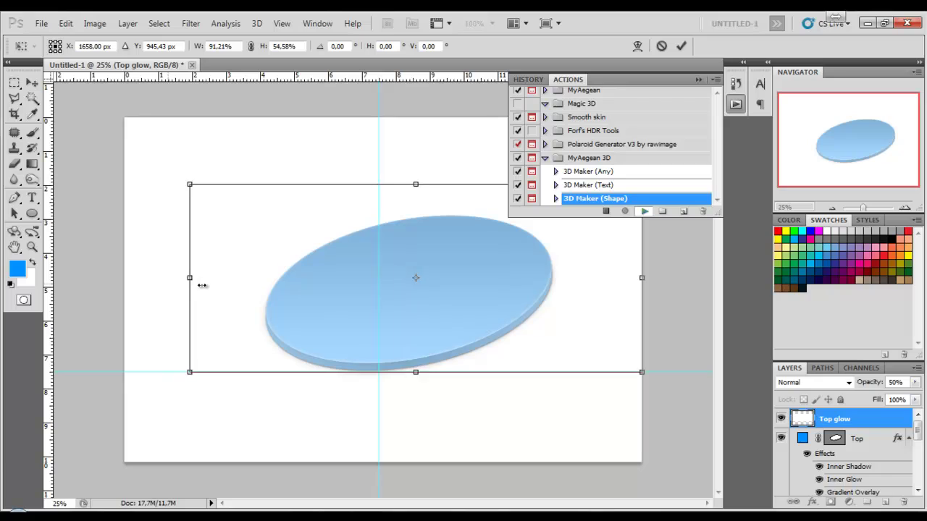
left_click_drag(641, 278, 572, 278)
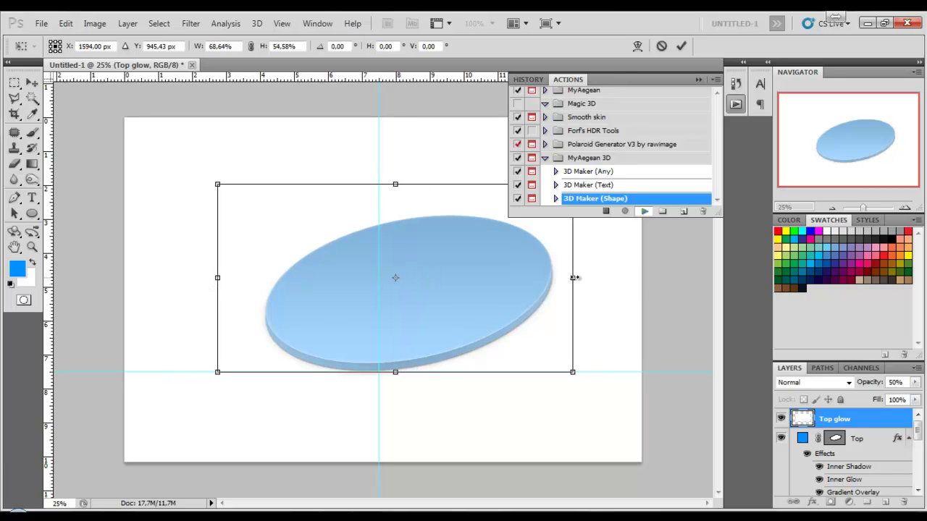
- Apply a Custom warp that bends the glow into a curved diagonal highlight
left_click(637, 47)
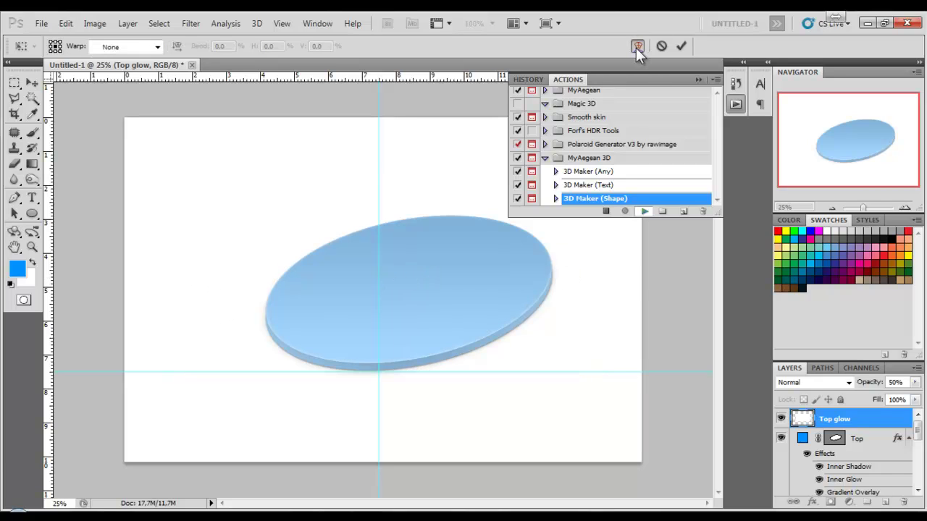
left_click(108, 47)
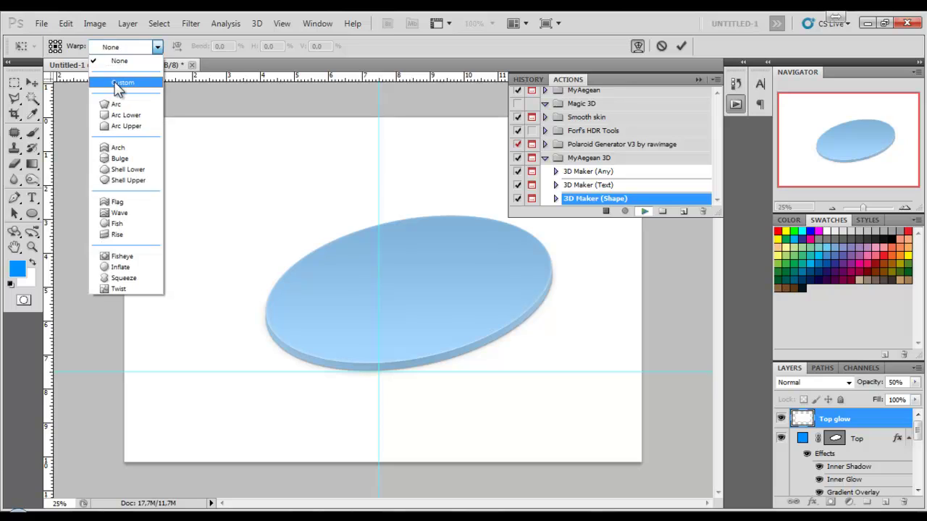
left_click(118, 84)
left_click_drag(370, 355, 363, 281)
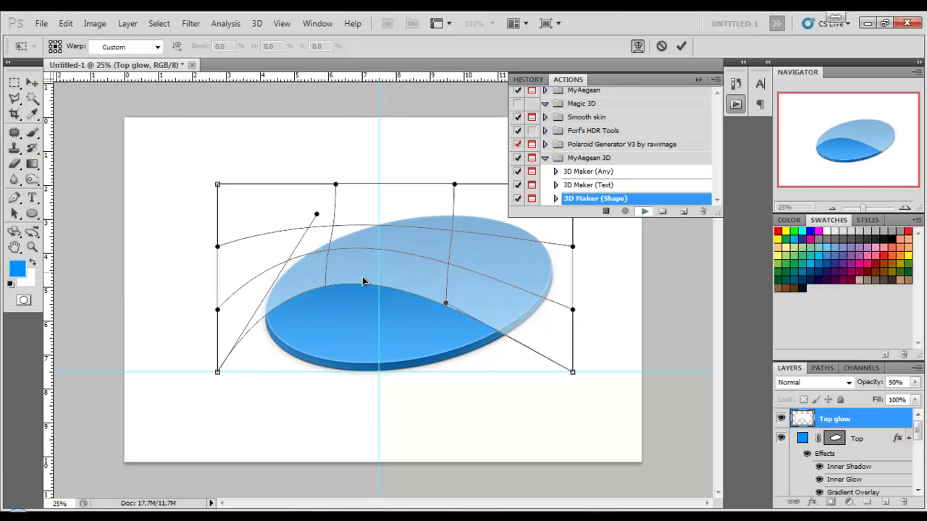
left_click_drag(551, 319, 550, 216)
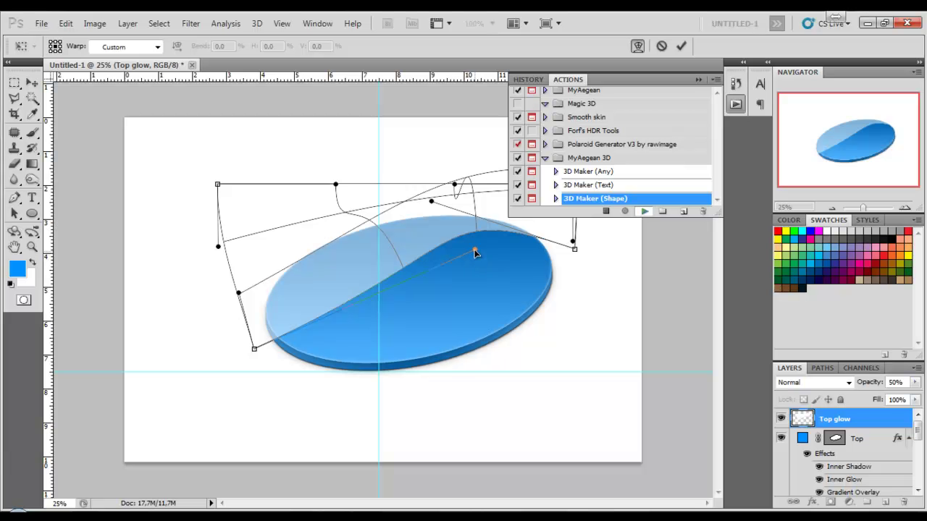
left_click_drag(476, 248, 384, 274)
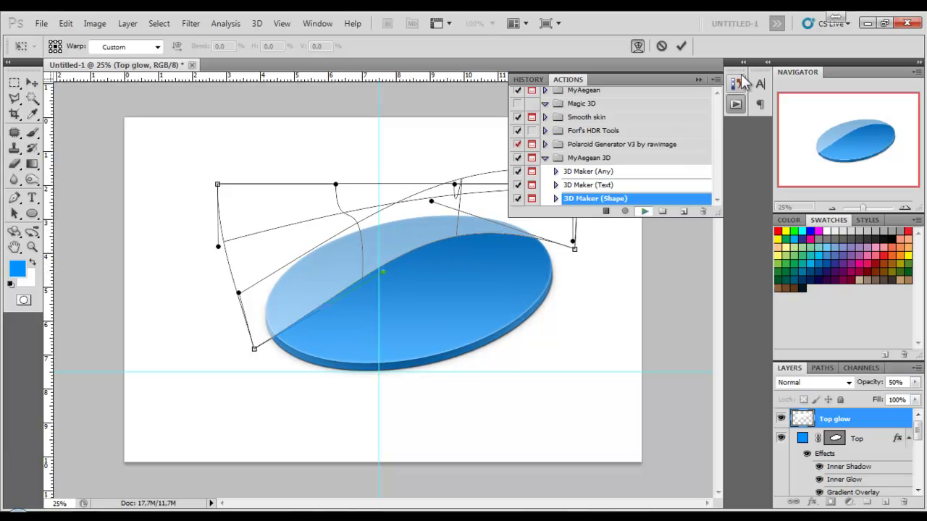
left_click(682, 46)
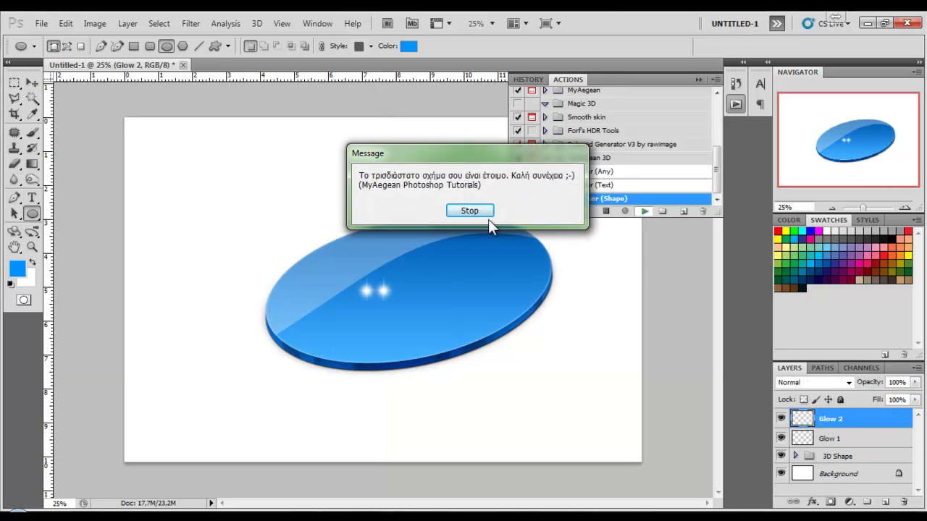
- Stop at the action's message and delete the Glow 2 and Glow 1 layers
left_click(469, 211)
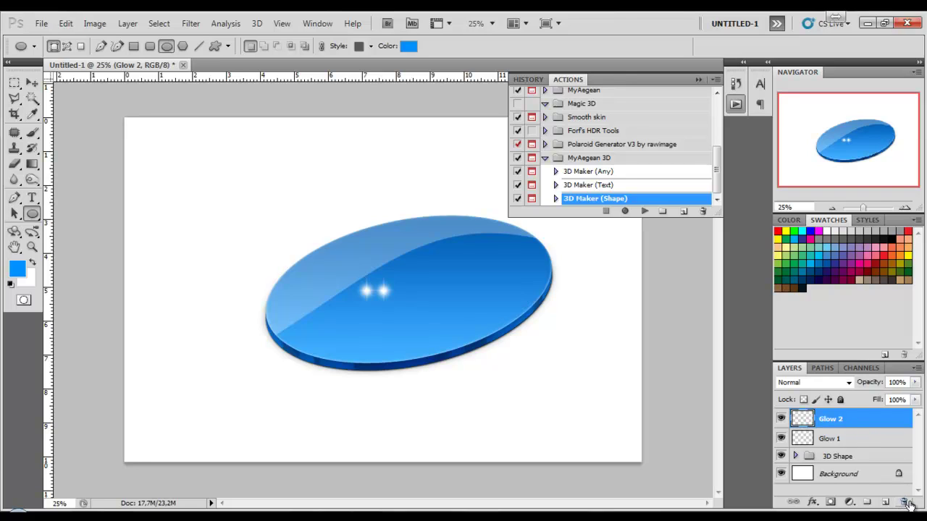
left_click(905, 501)
left_click(906, 501)
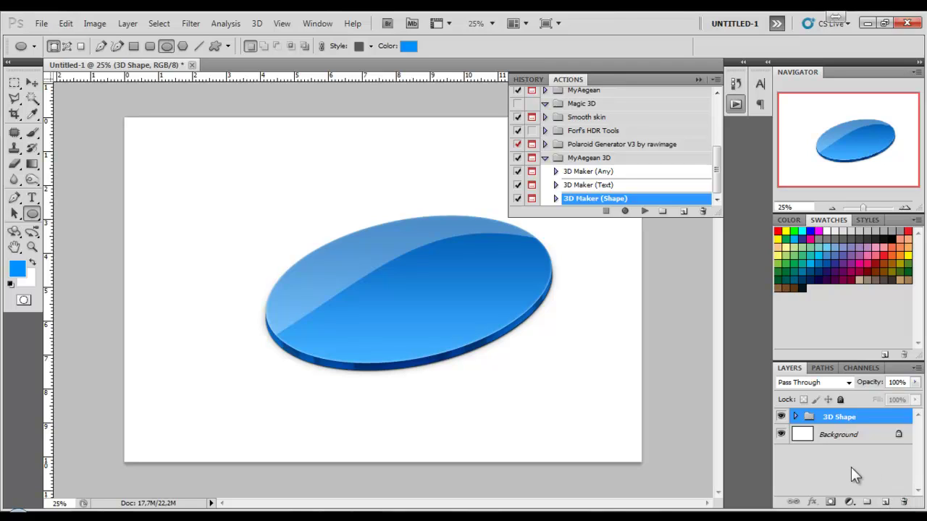
- Add a rainbow-gradient layer in Hue mode over the disc, then delete it and the 3D Shape group
left_click(885, 501)
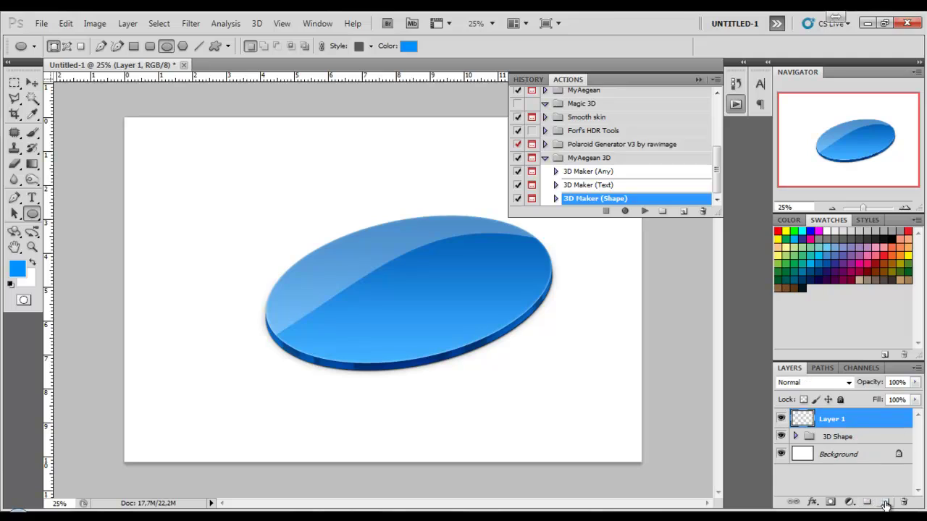
left_click(32, 164)
left_click(101, 45)
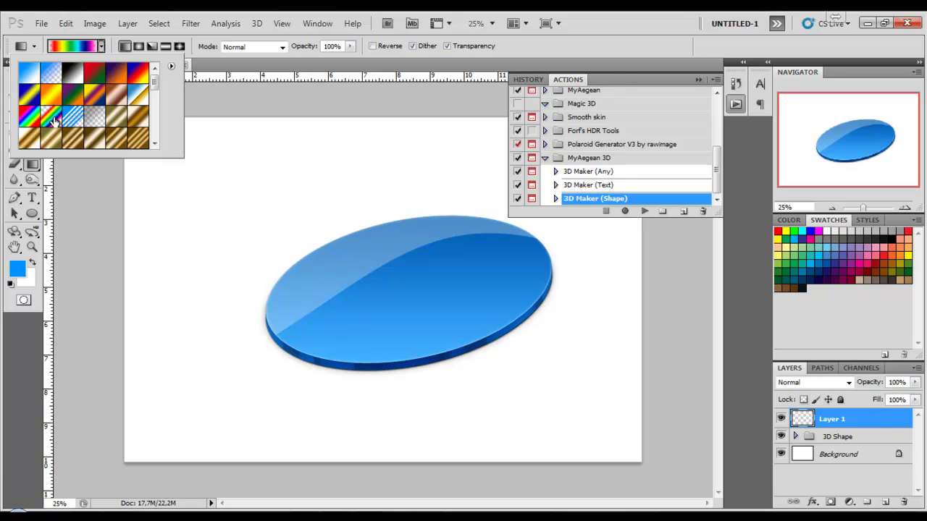
left_click(101, 45)
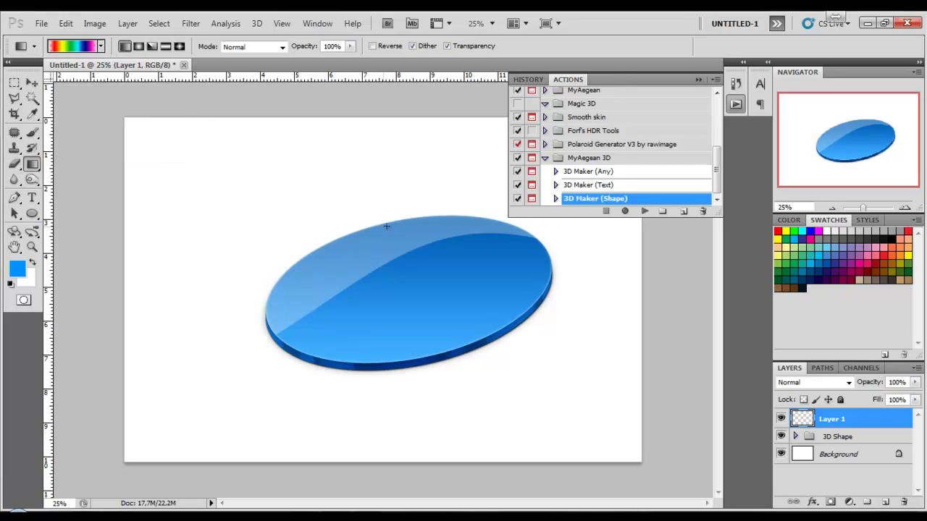
left_click_drag(366, 206, 426, 391)
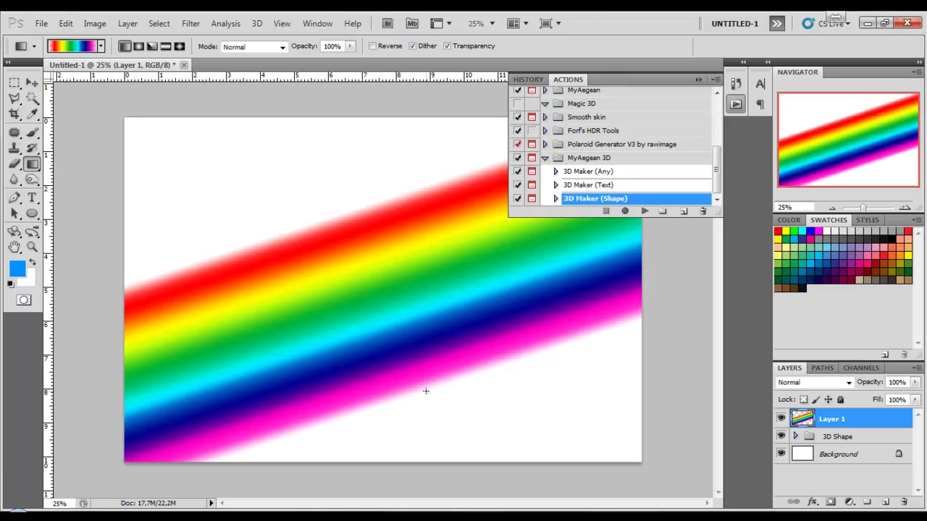
left_click(849, 382)
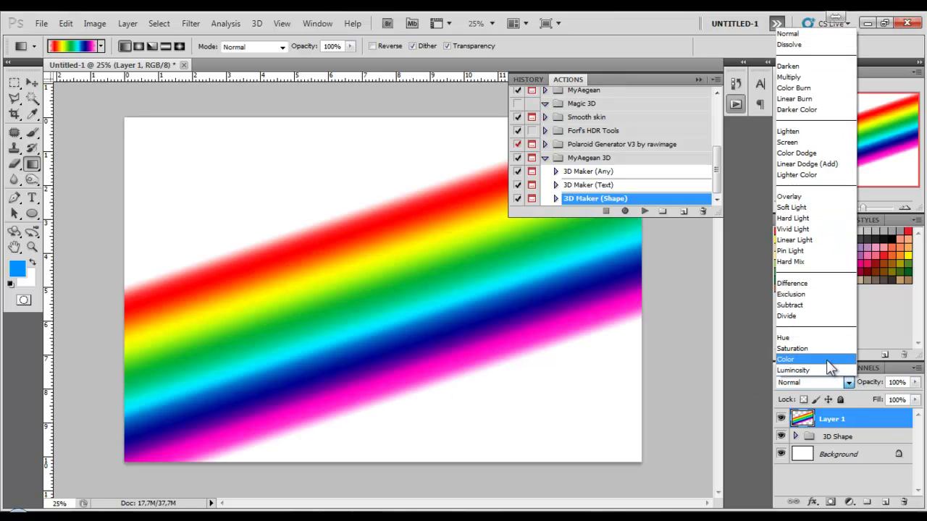
left_click(811, 338)
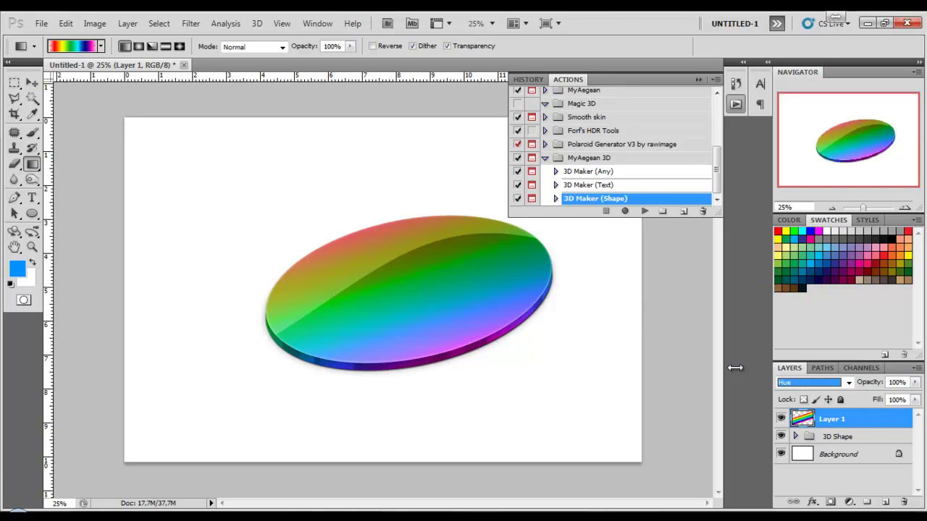
left_click(886, 437, "shift")
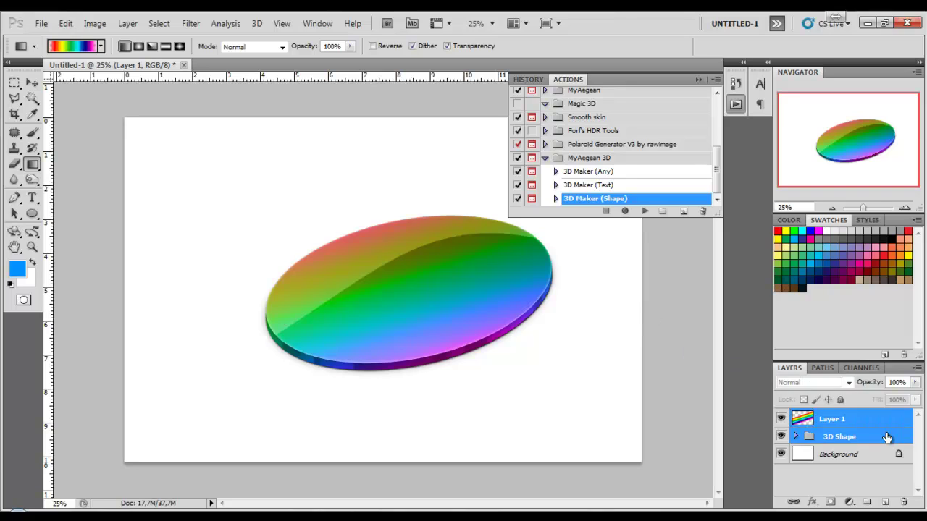
key("Delete")
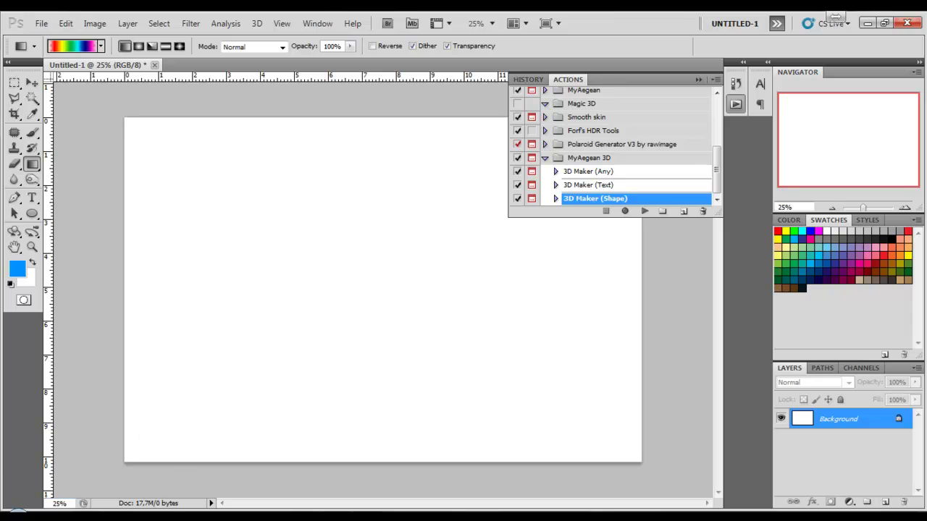
- Copy the cassette PNG tab's URL in Chrome and return to Photoshop
left_click(76, 466)
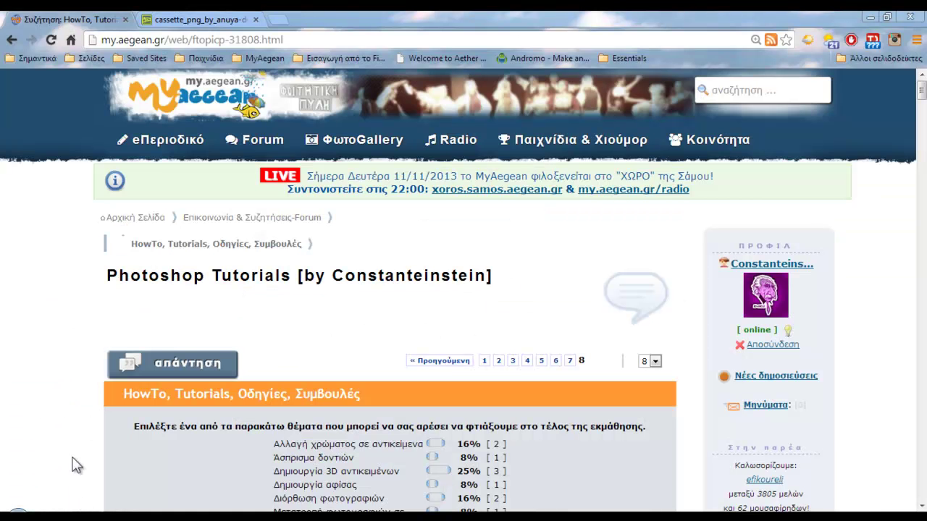
left_click(220, 20)
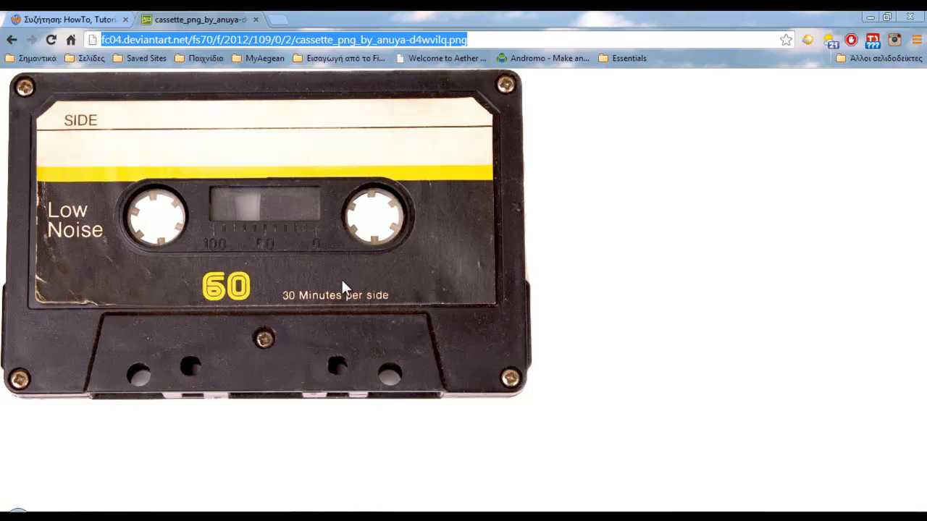
right_click(460, 39)
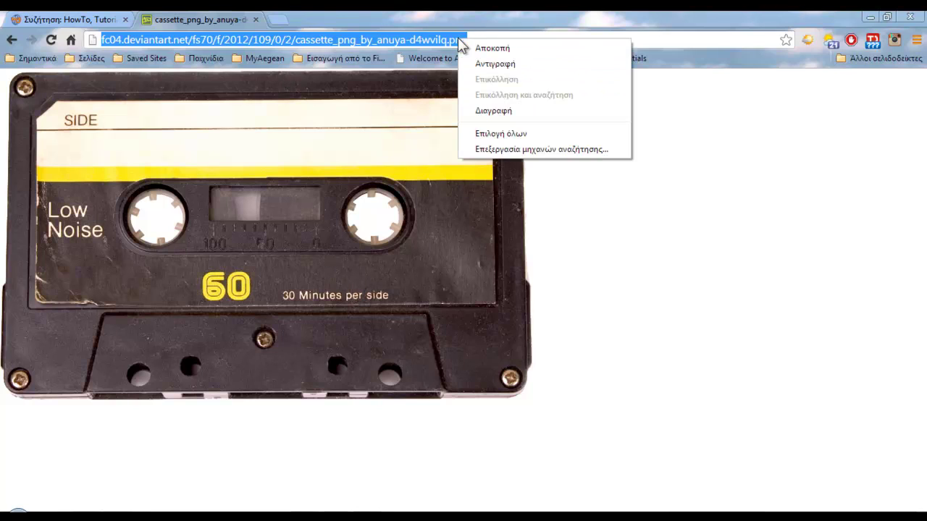
left_click(503, 68)
left_click(139, 517)
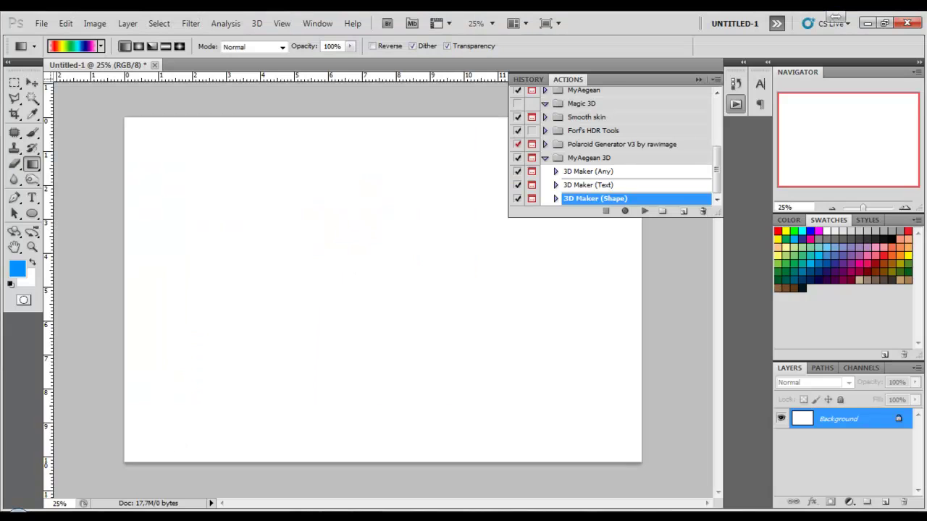
- Open the cassette image from its pasted URL, then drag it with the Move tool toward the other document
left_click(52, 49)
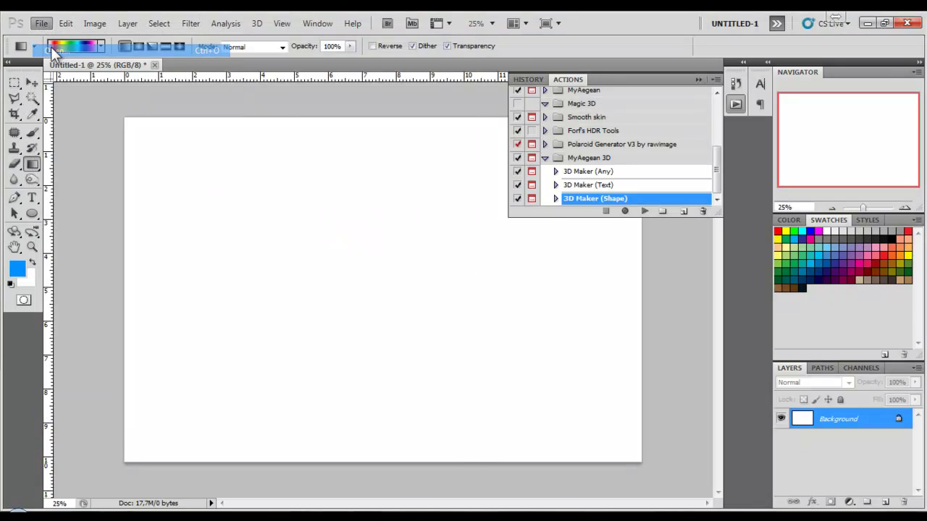
right_click(234, 304)
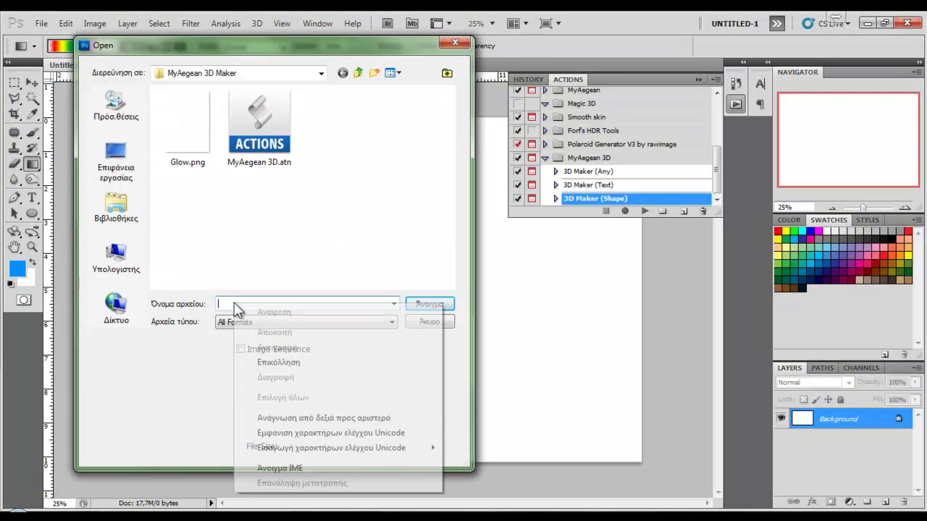
left_click(286, 361)
left_click(424, 306)
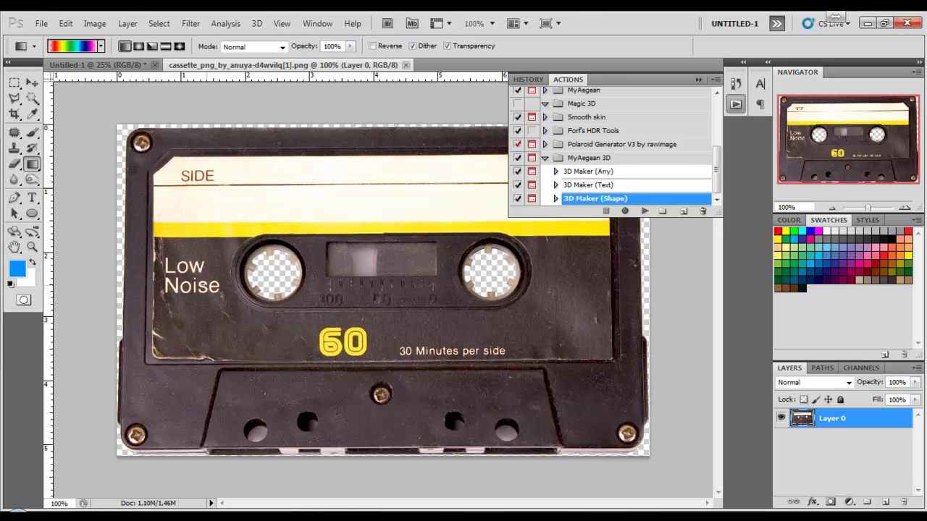
left_click(32, 82)
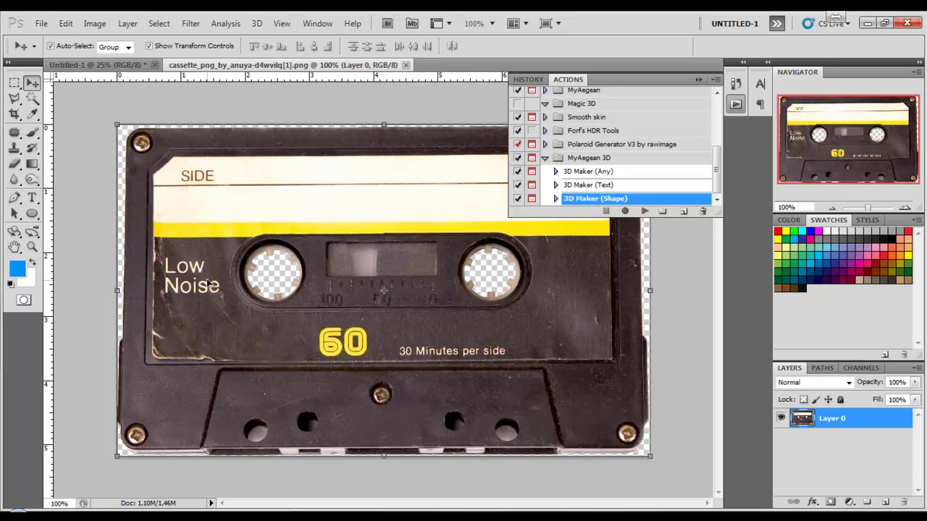
mouse_move(211, 283)
left_mouse_down()
mouse_move(201, 236)
mouse_move(166, 230)
mouse_move(152, 242)
mouse_move(145, 280)
mouse_move(224, 311)
mouse_move(231, 244)
mouse_move(104, 128)
left_mouse_up()
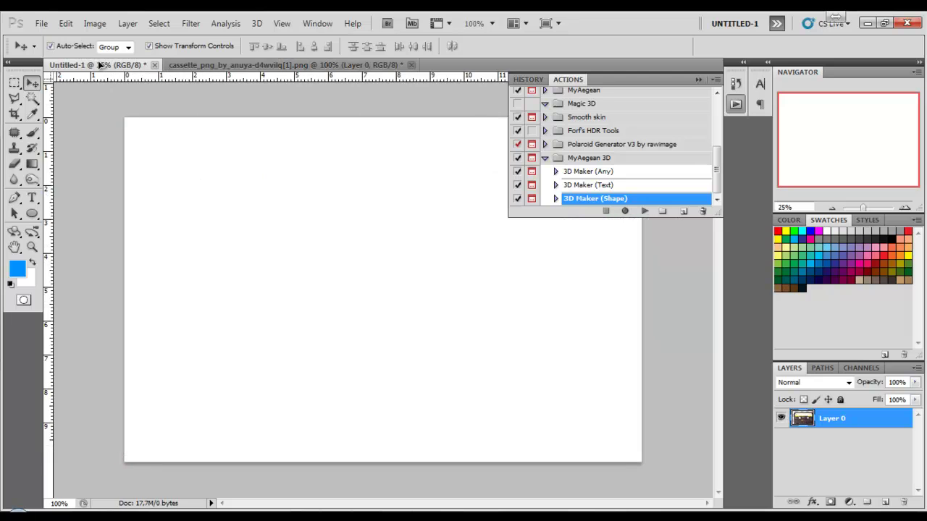
- Drop the cassette into Untitled-1 as a new layer and scale it to about 267%
left_click_drag(100, 66, 345, 293)
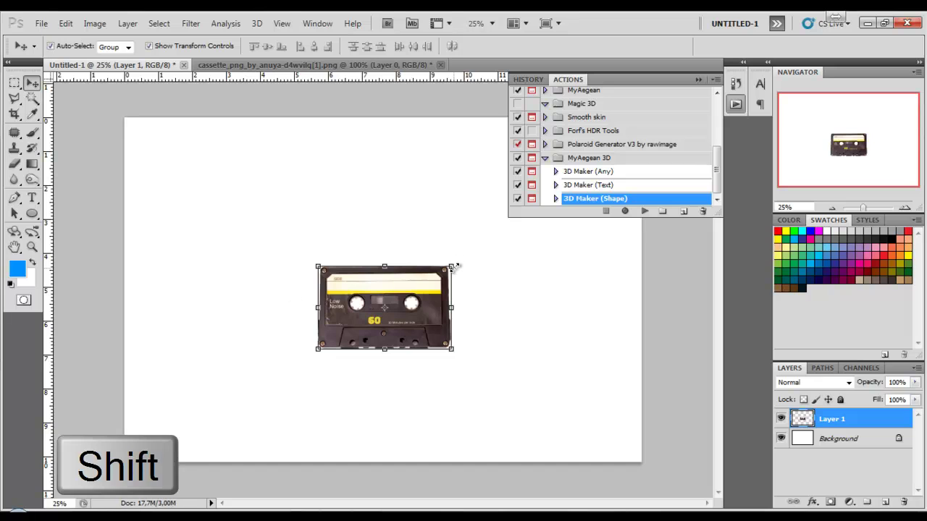
left_click_drag(451, 267, 571, 192)
left_click_drag(317, 356, 214, 413)
left_click(681, 46)
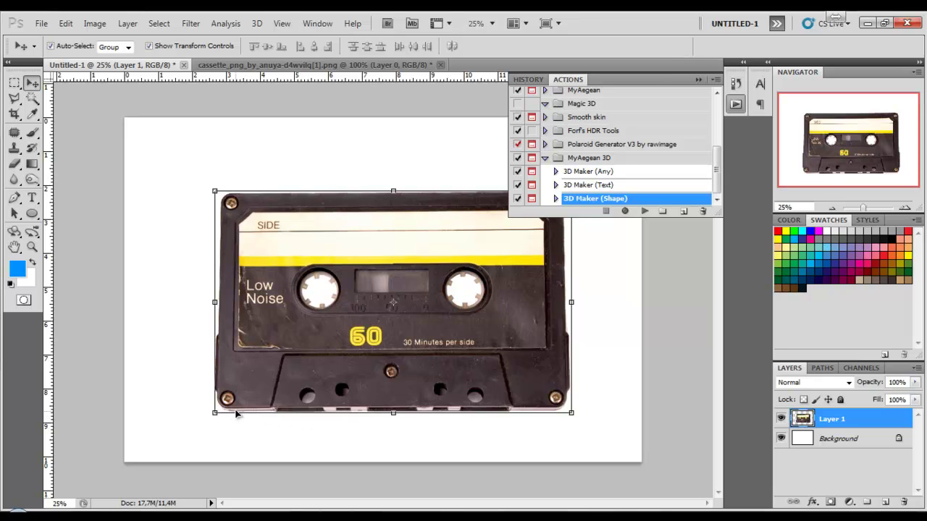
left_click(677, 364)
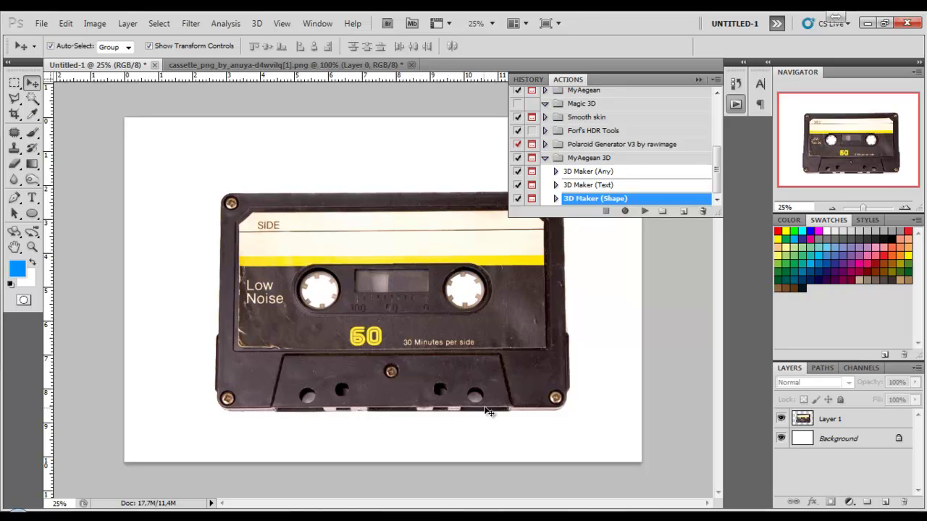
- Zoom in through the Navigator to inspect the cassette's centre and lower-left edge
left_click(905, 208)
left_click(905, 208)
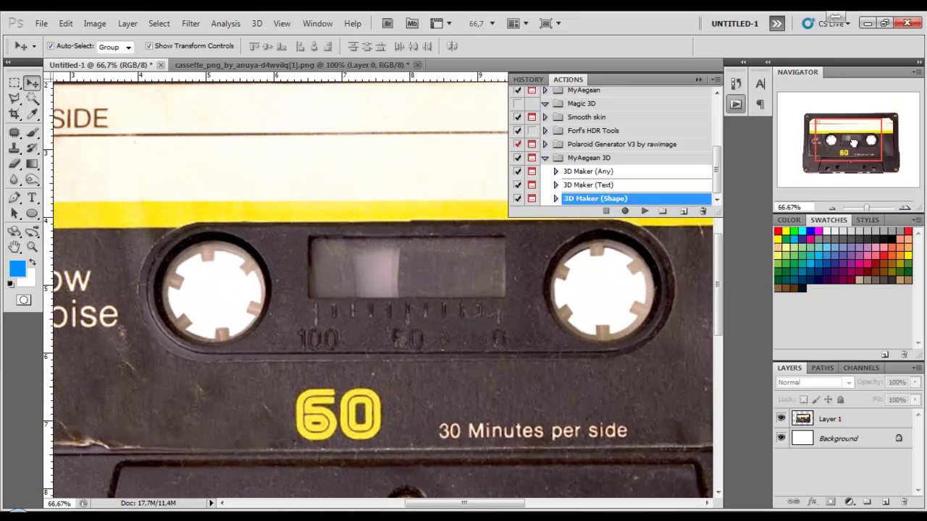
left_click_drag(848, 145, 832, 173)
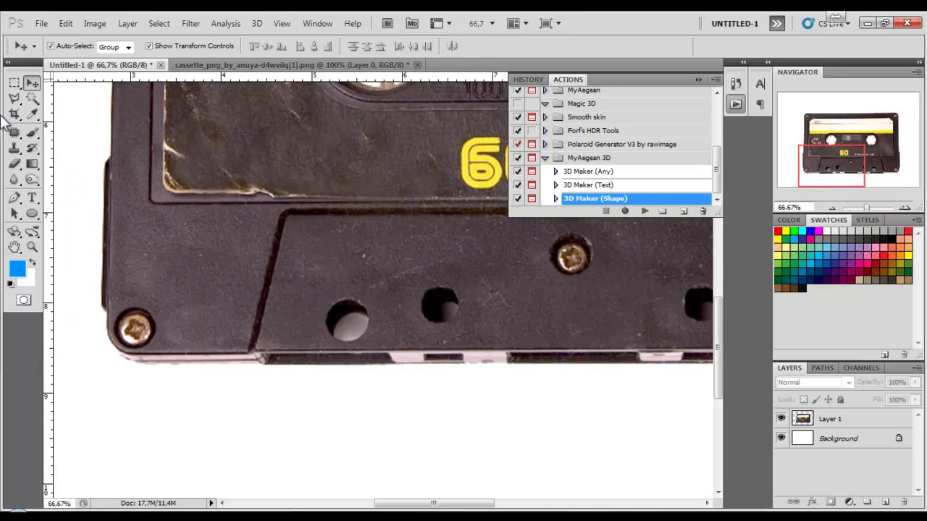
left_click(16, 85)
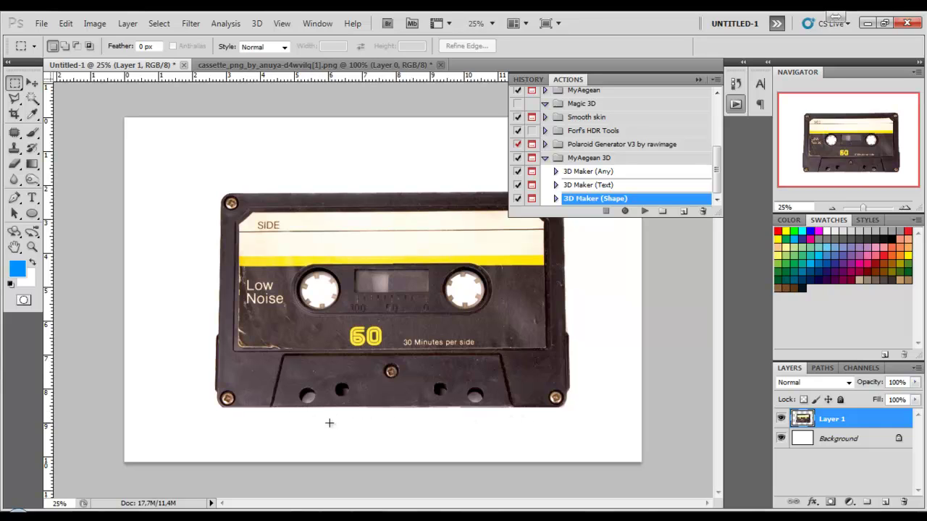
- Rotate the cassette layer 180° with Free Transform and move it higher on the page
left_click(32, 83)
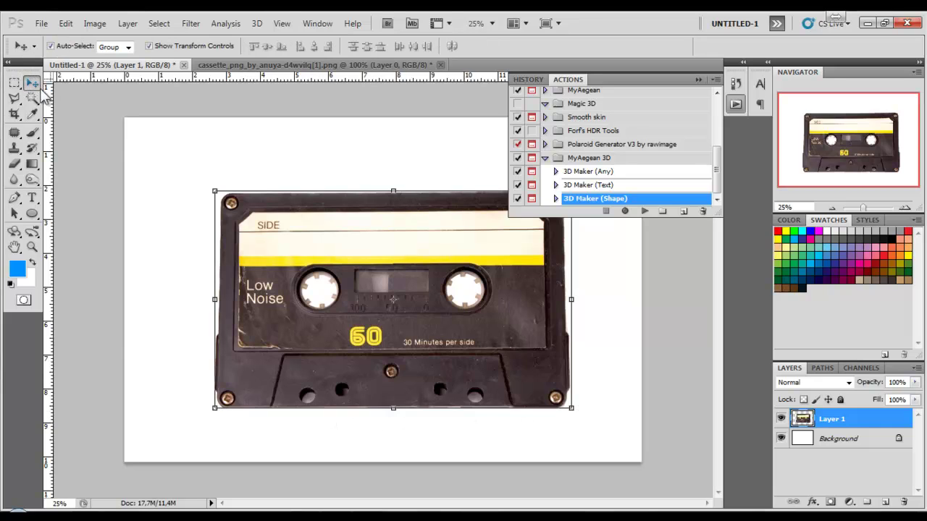
left_click(393, 191)
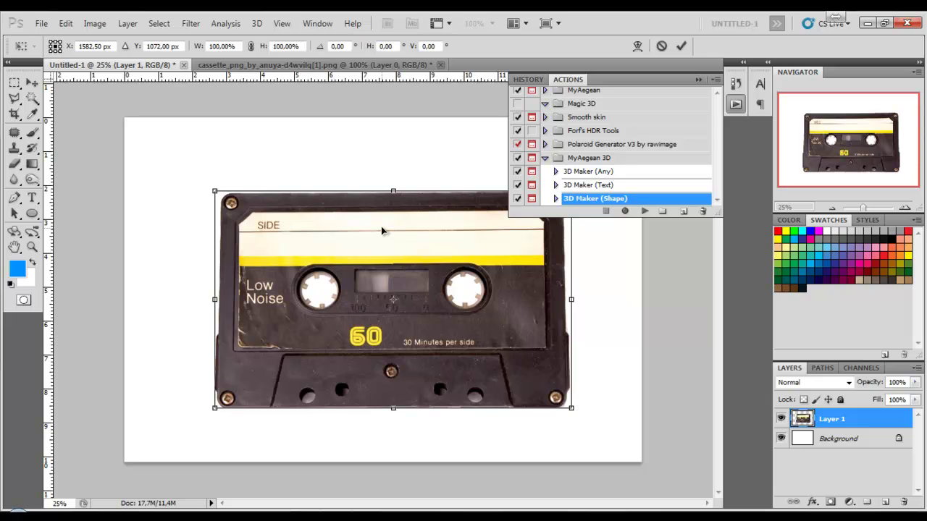
key("ctrl+t")
right_click(448, 281)
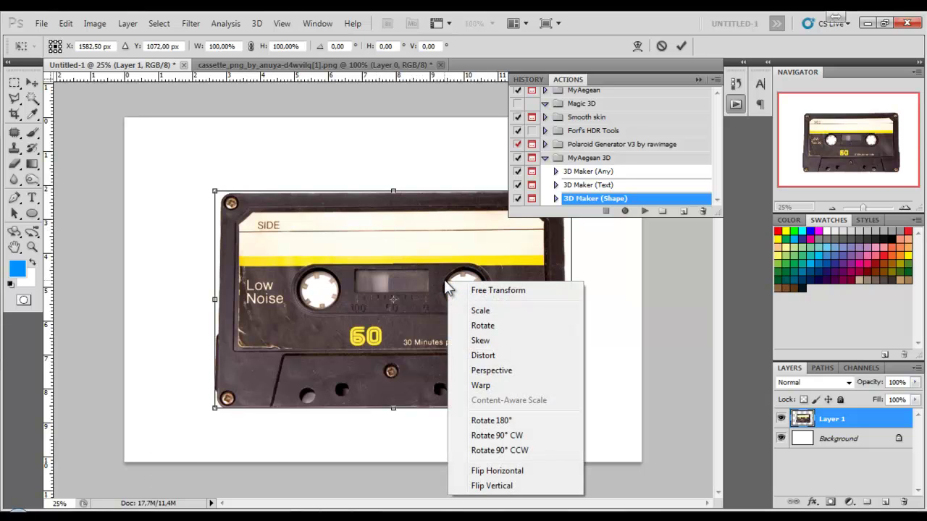
left_click(531, 421)
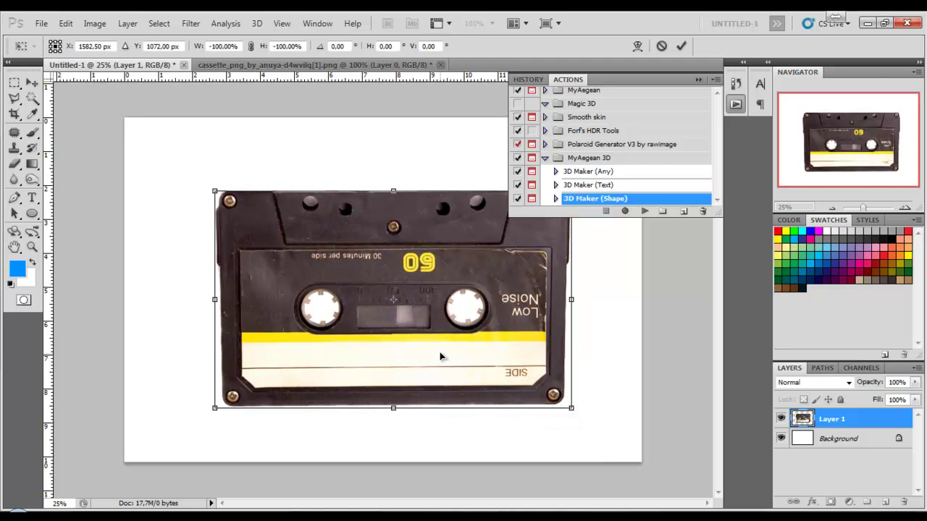
left_click_drag(439, 355, 431, 312)
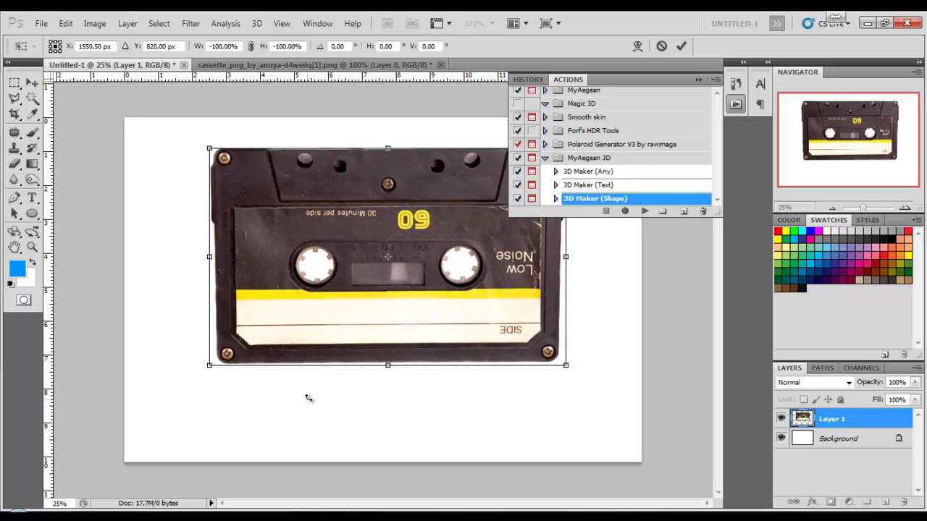
left_click(682, 46)
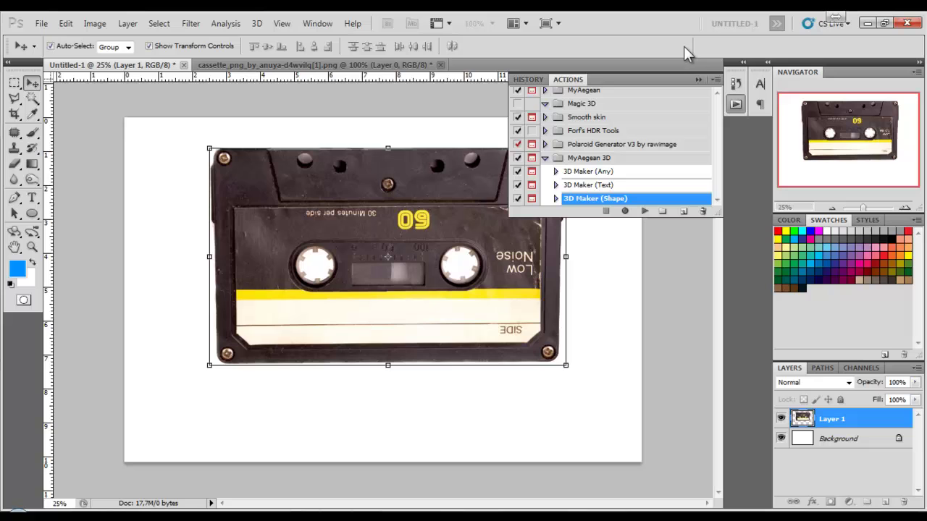
left_click(585, 172)
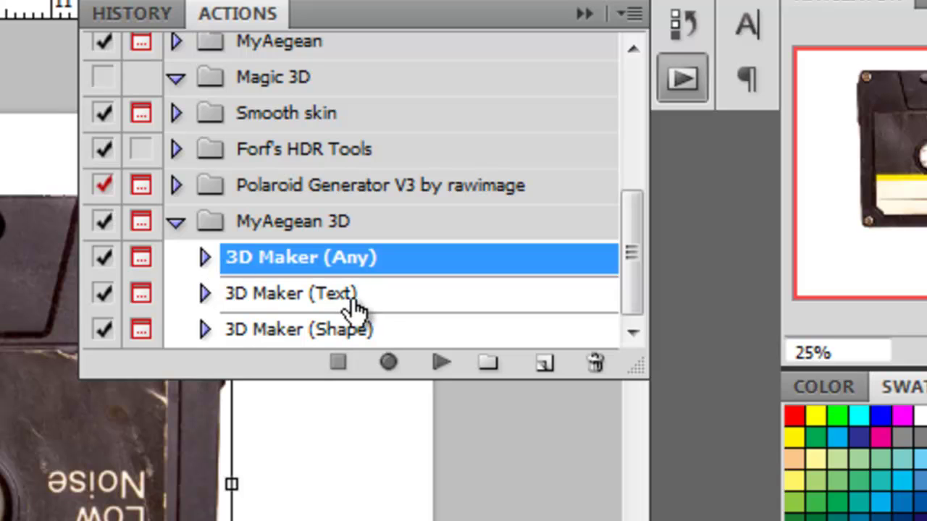
- Open D:\MyWorks\MyAegeanPhotoshopTutorials23\MyAegean 3D Maker\Glow.png for the action's Open step
left_click(206, 258)
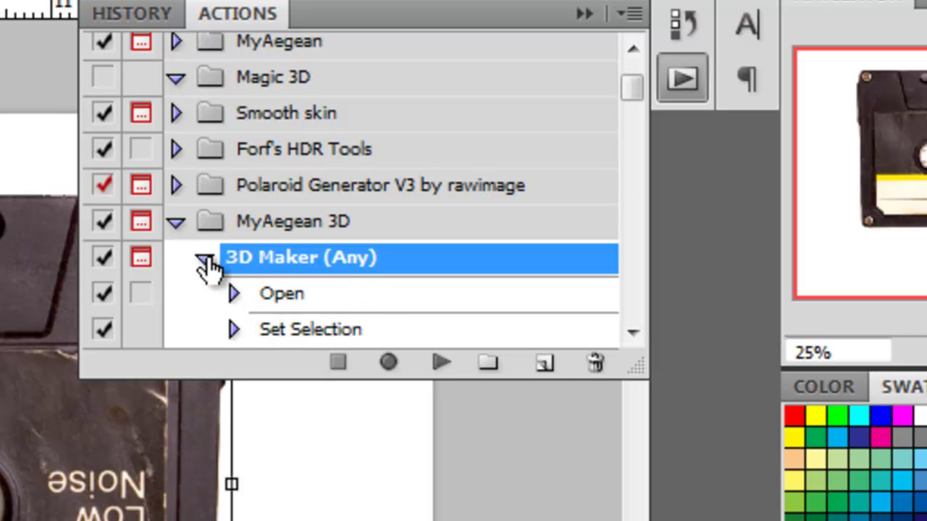
left_click(309, 302)
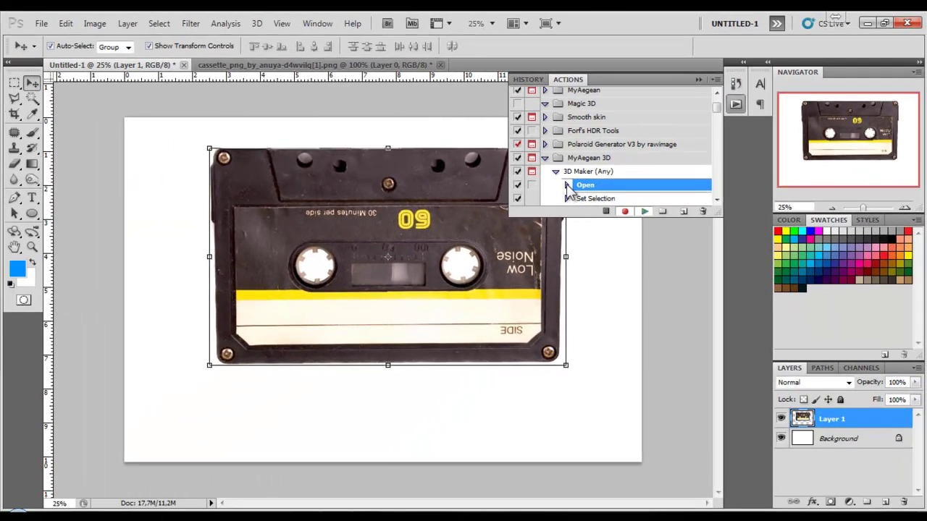
key("ctrl+o")
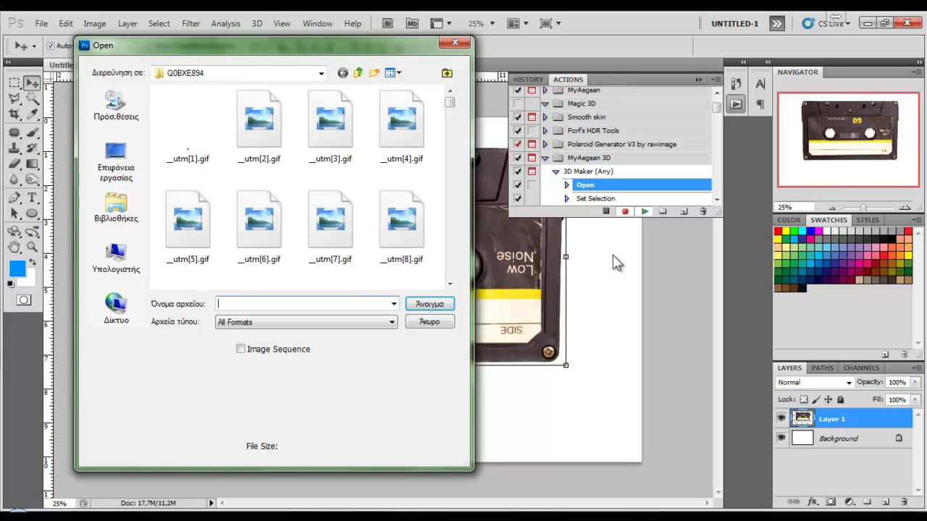
left_click(118, 255)
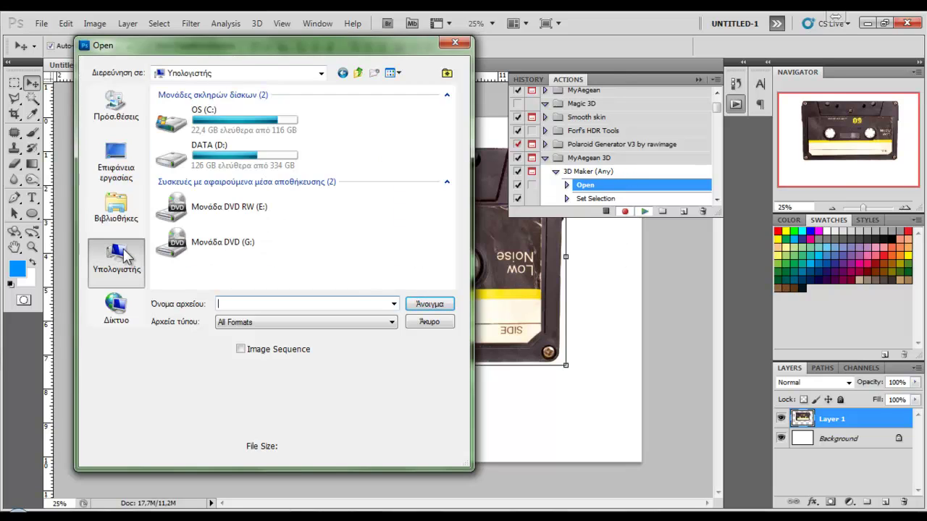
double_click(209, 163)
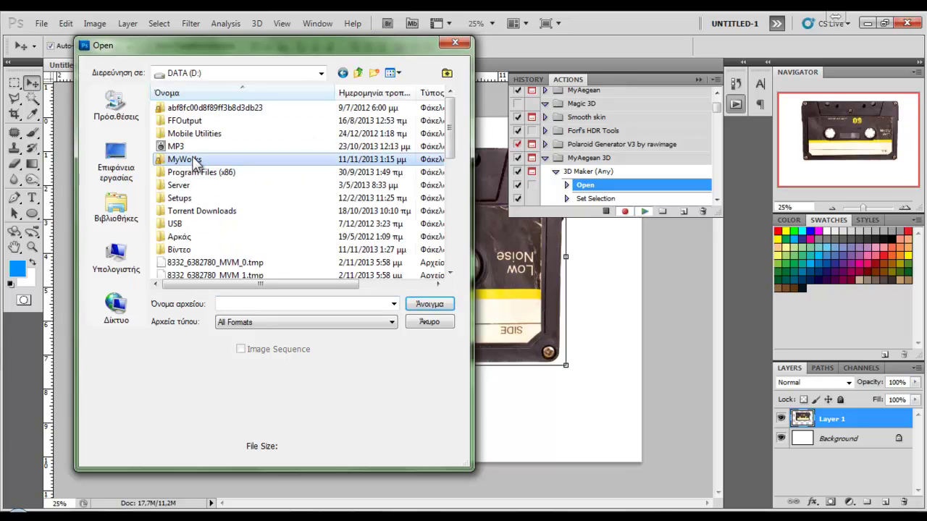
double_click(210, 159)
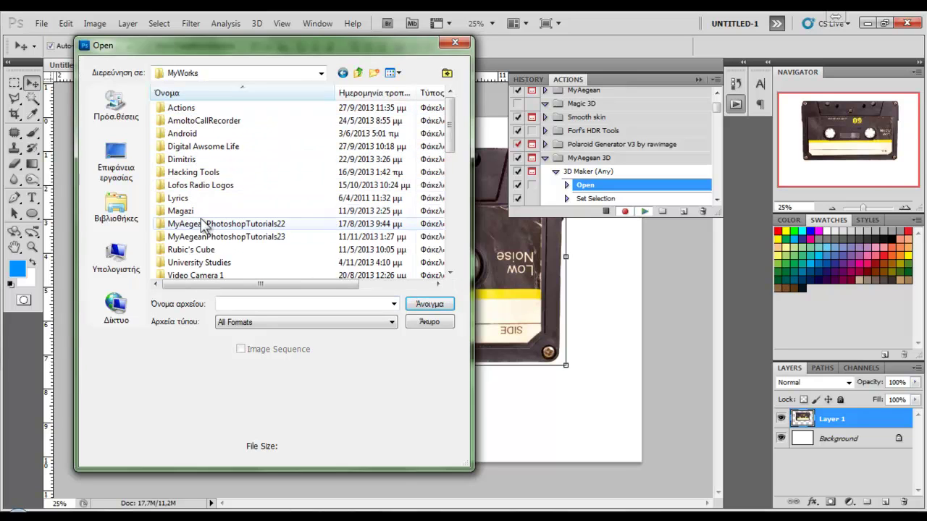
double_click(213, 238)
double_click(181, 108)
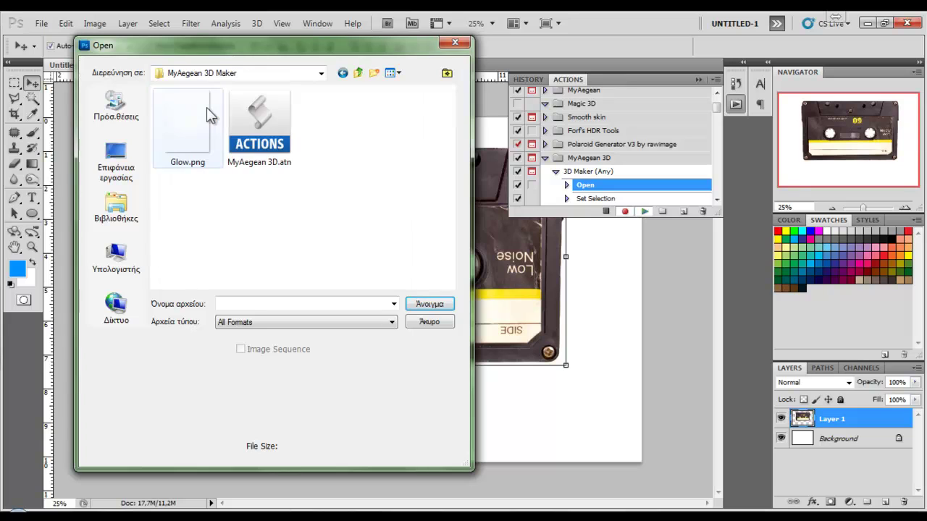
left_click(199, 131)
left_click(429, 304)
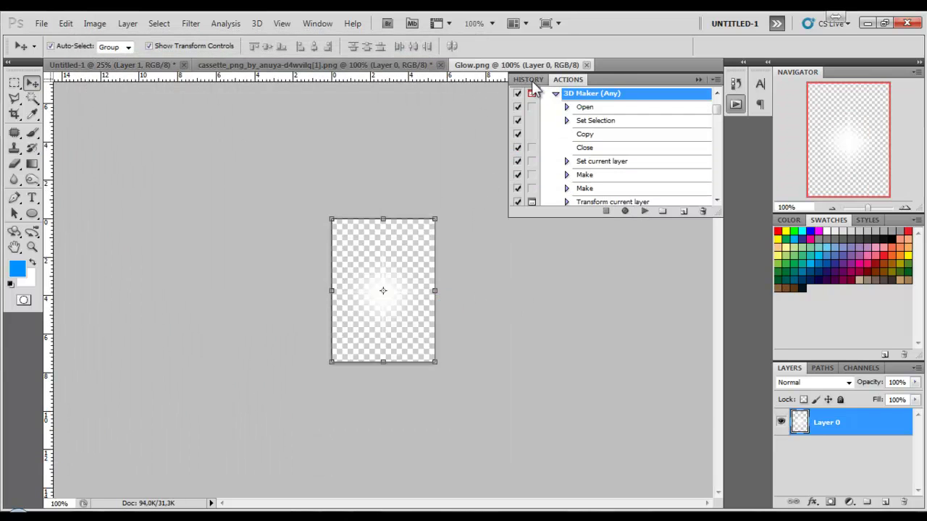
- Run 3D Maker (Any) on the cassette and fit the Top glow to its width
left_click(587, 64)
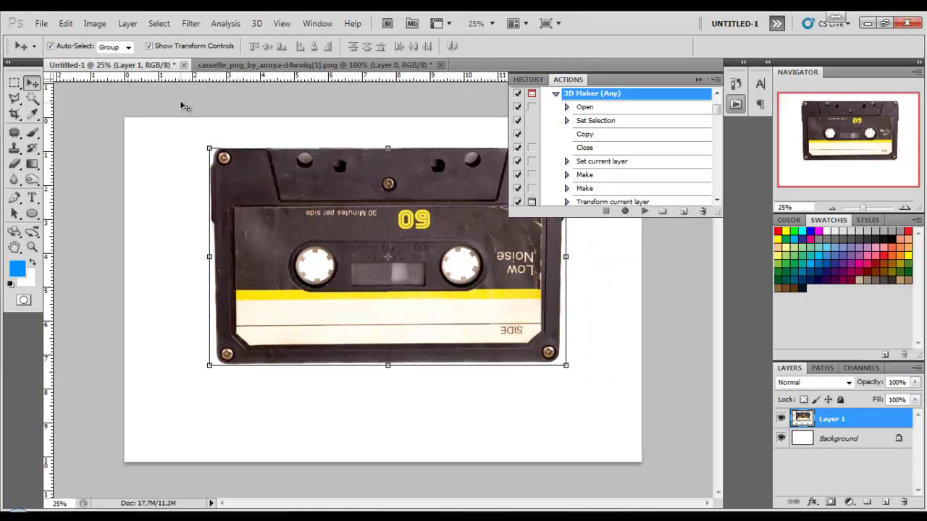
left_click(556, 93)
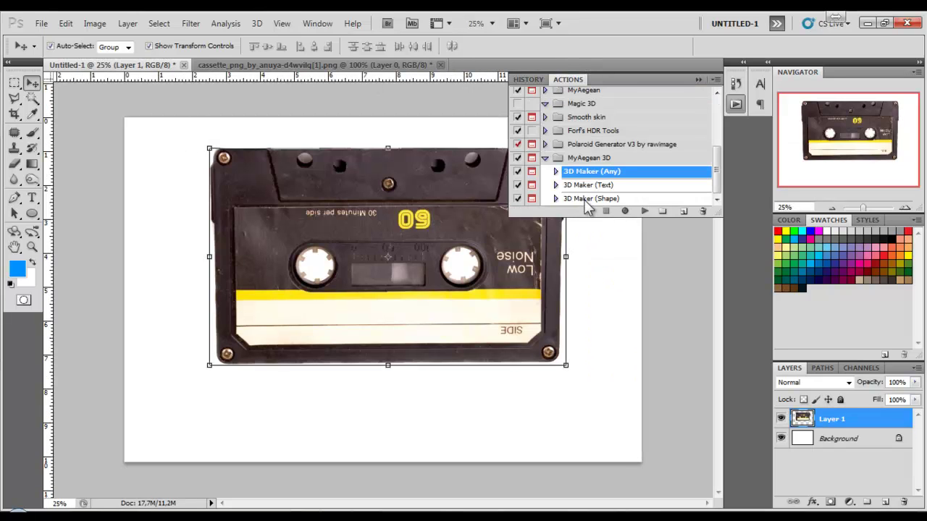
left_click(644, 212)
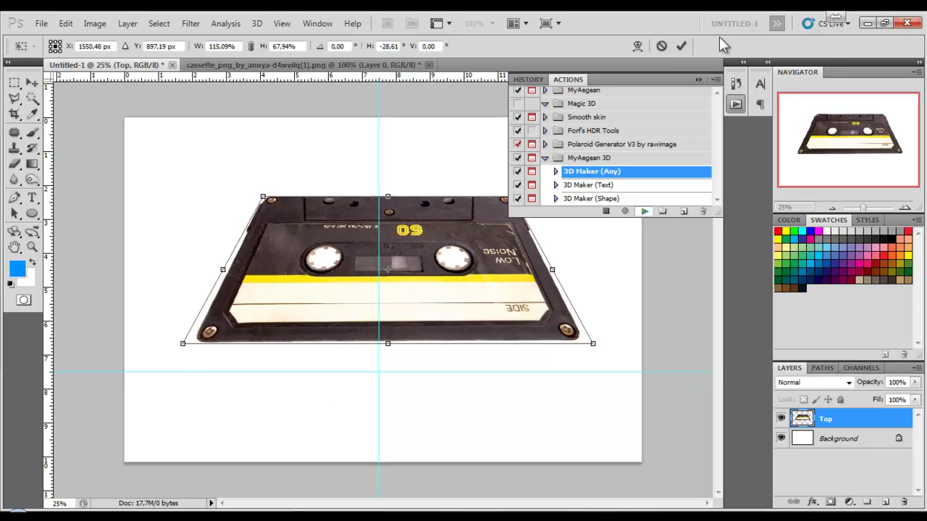
left_click(682, 46)
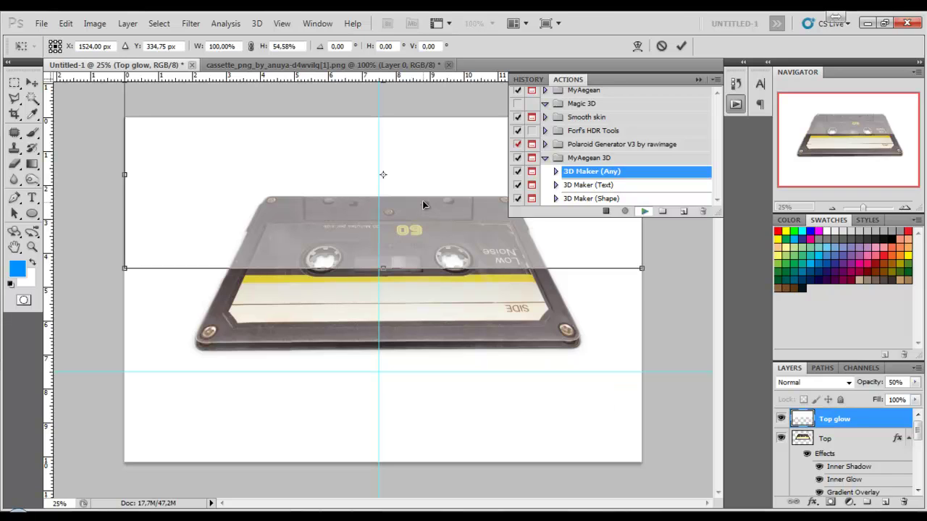
left_click_drag(424, 205, 428, 267)
left_click_drag(126, 245, 168, 244)
left_click_drag(640, 243, 590, 251)
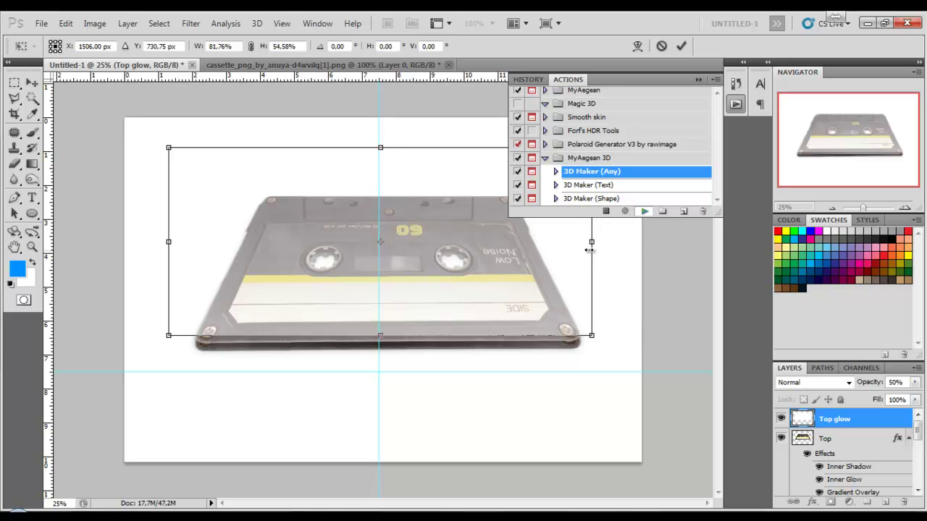
- Warp the Top glow into an arch curving across the cassette's top face
left_click(637, 46)
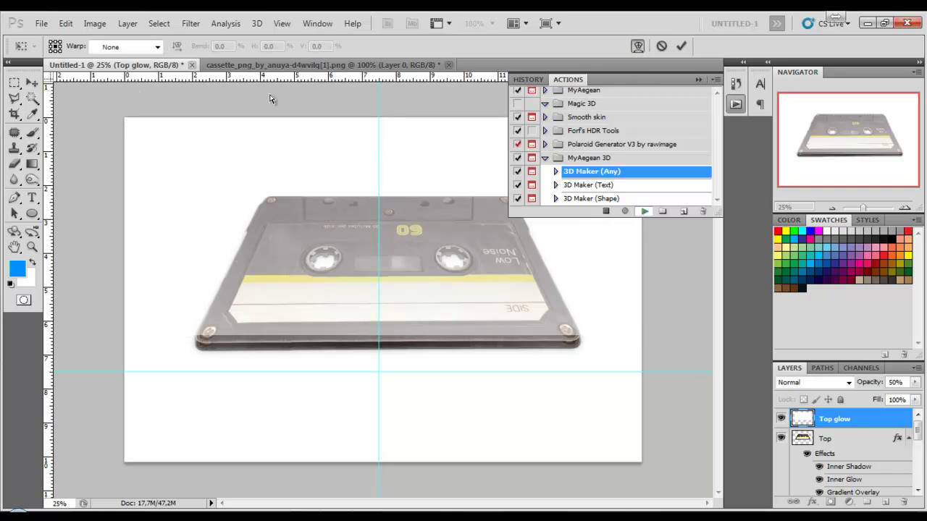
left_click(148, 47)
left_click(138, 78)
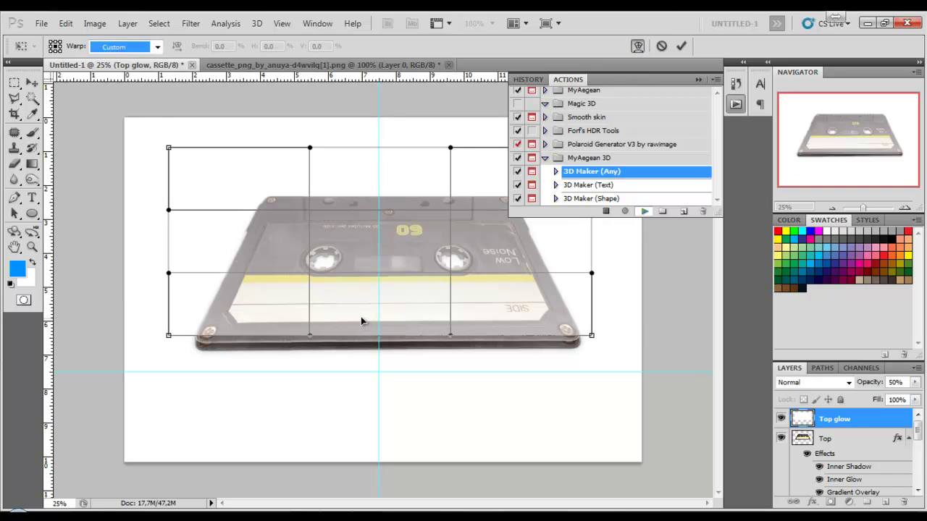
left_click_drag(360, 321, 348, 233)
left_click_drag(551, 292, 556, 205)
left_click_drag(285, 217, 288, 250)
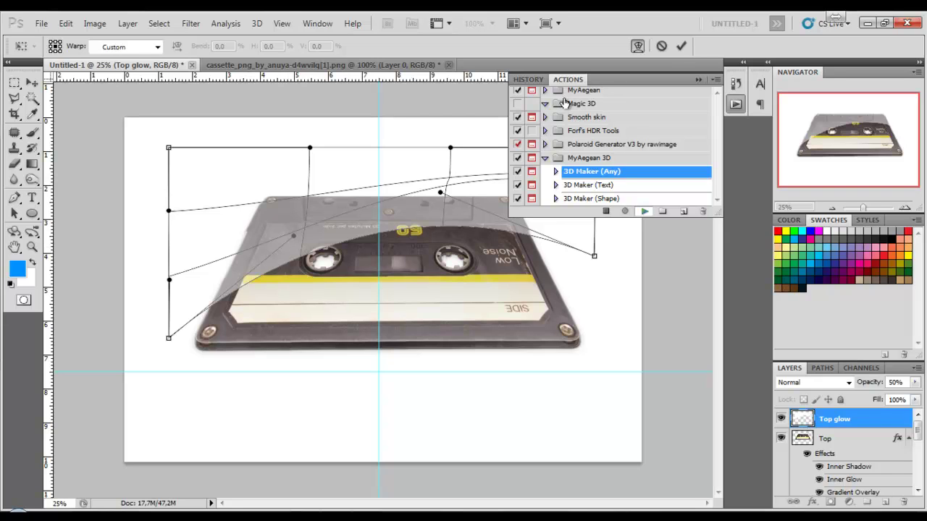
left_click(681, 47)
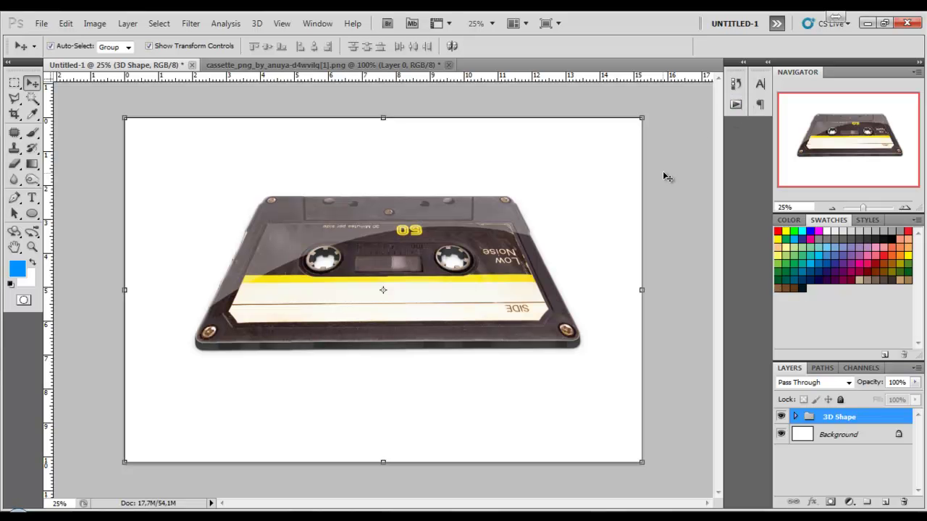
- Deselect the finished 3D Shape cassette group by clicking the canvas
left_click(663, 172)
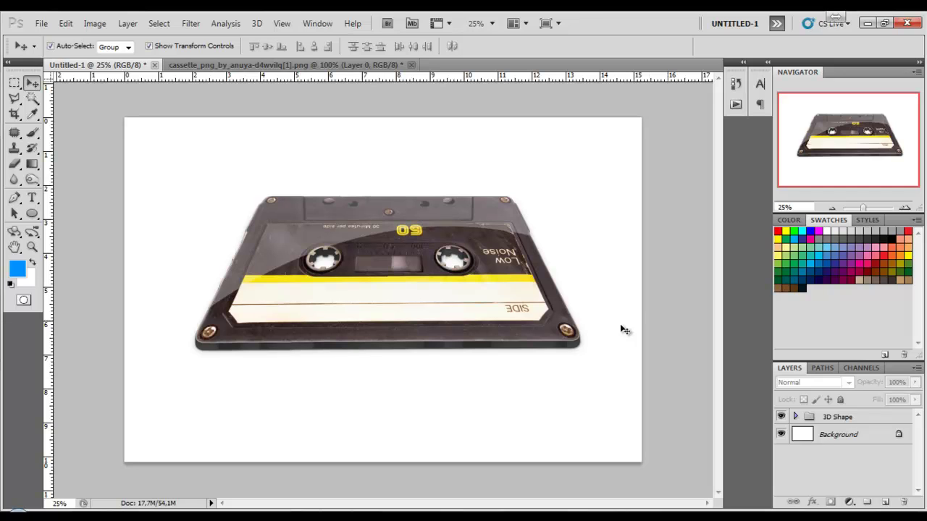
- Create a new Photo (Horizontal) document at 6×4 inches with resolution 100
left_click(44, 21)
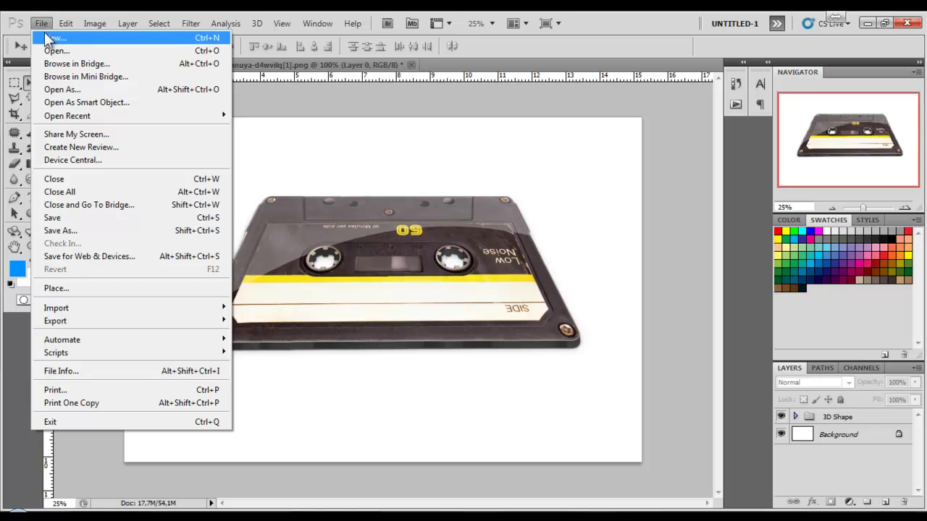
left_click(48, 39)
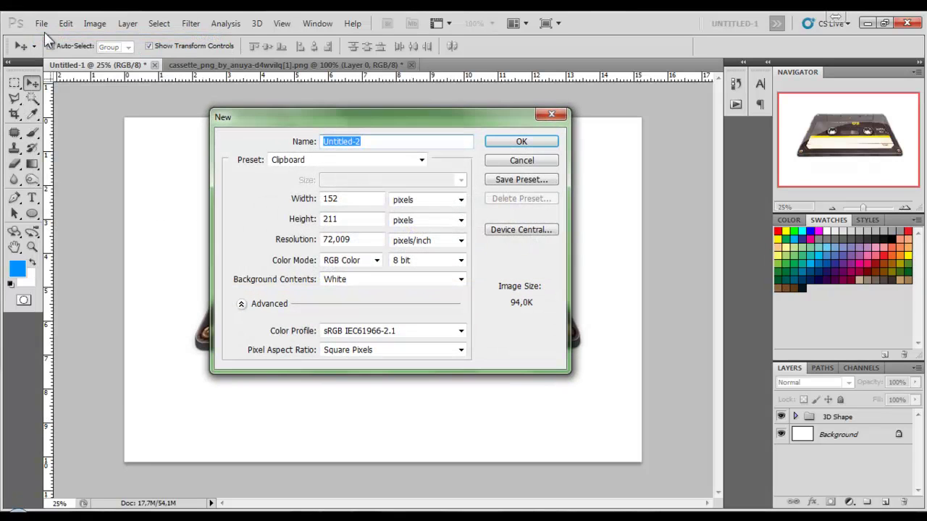
left_click(349, 160)
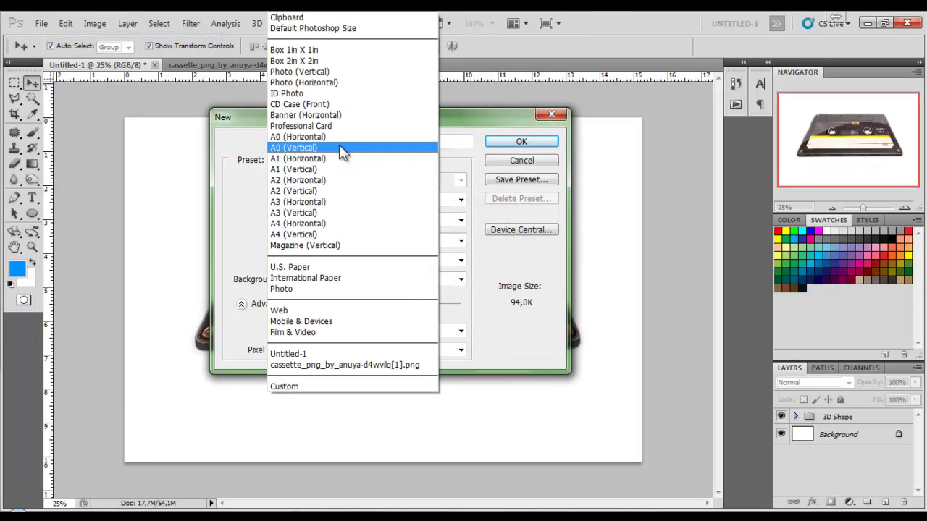
left_click(310, 83)
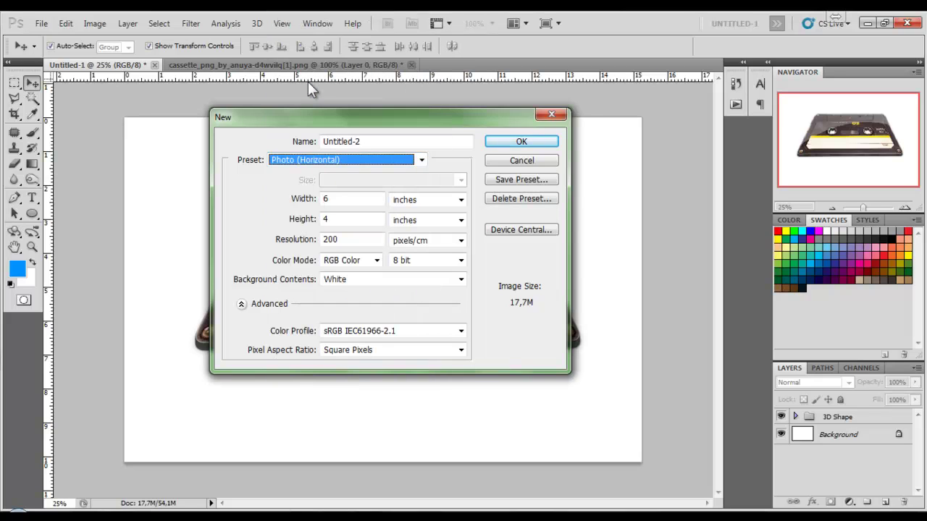
double_click(354, 240)
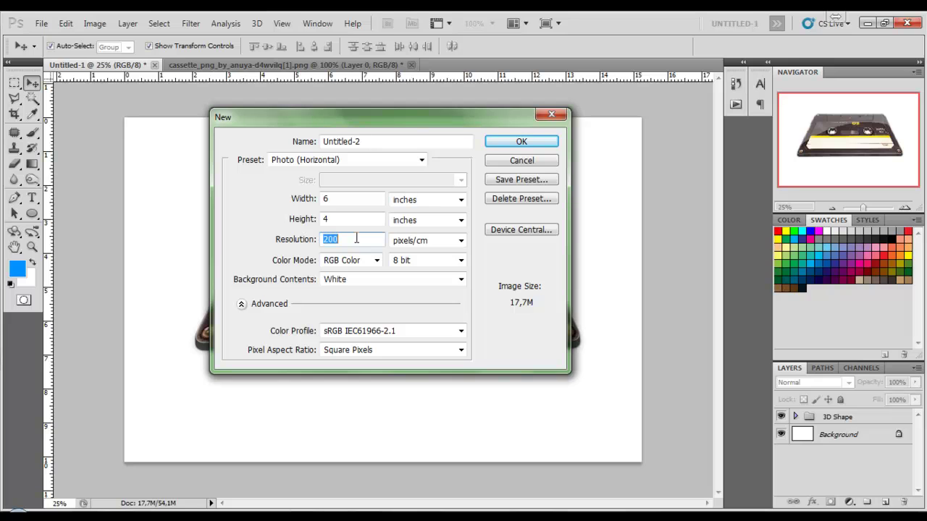
type("100")
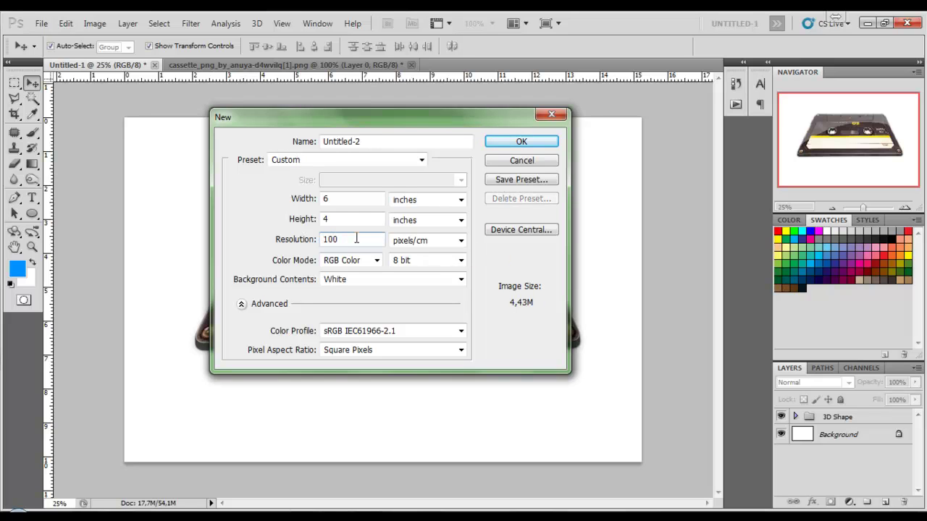
left_click(521, 143)
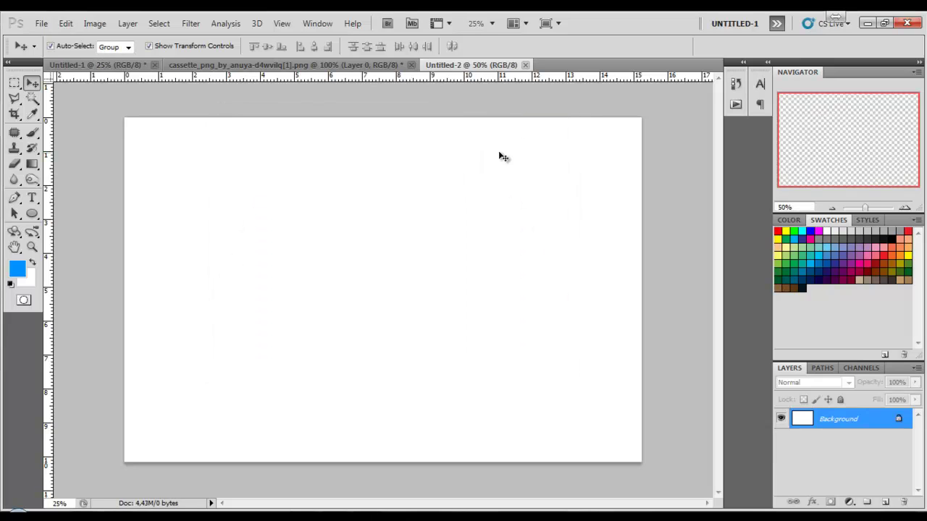
- Close the cassette_png document without saving its changes
left_click(311, 64)
left_click(410, 64)
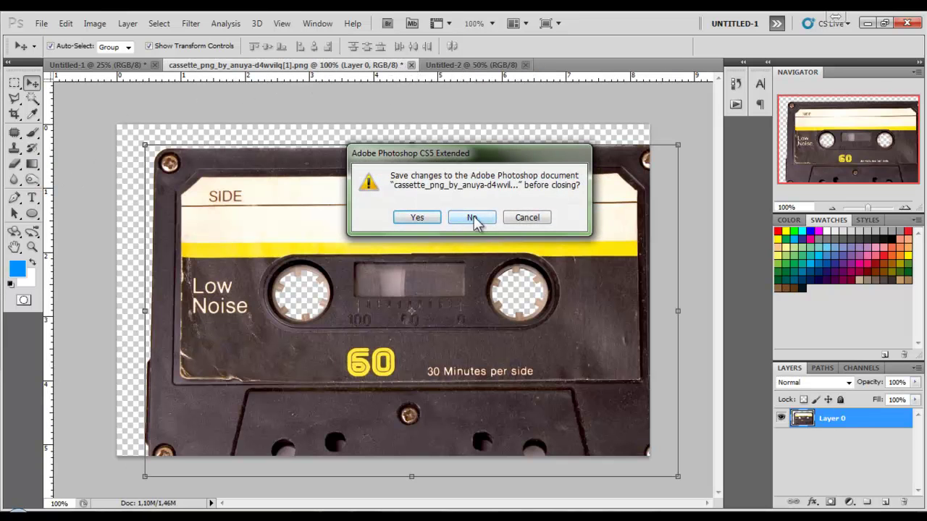
left_click(474, 219)
left_click(138, 65)
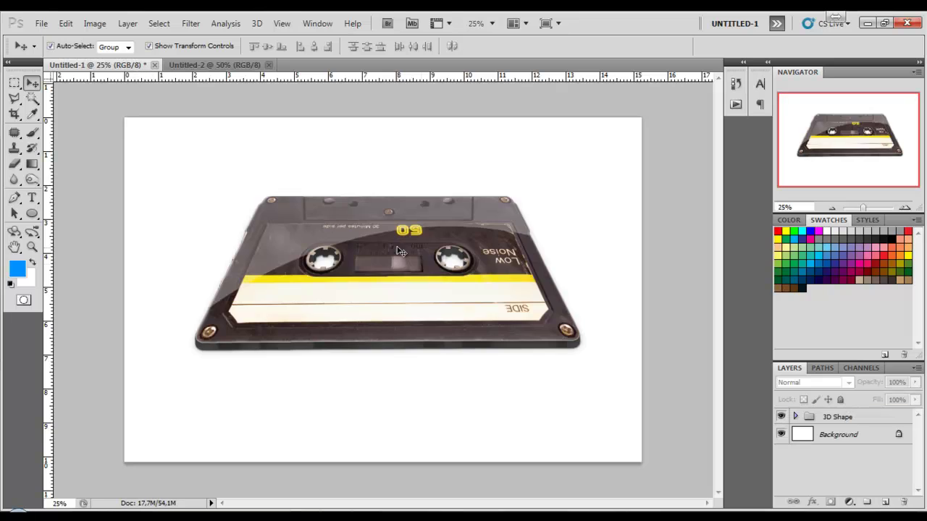
- Delete the 3D cassette group and add 'My Aegean' text to Untitled-1
key("Delete")
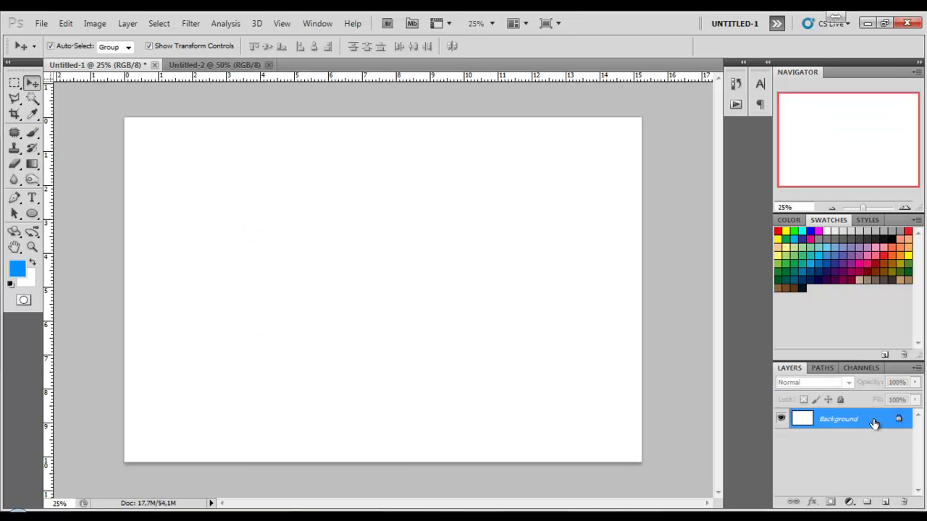
left_click(32, 198)
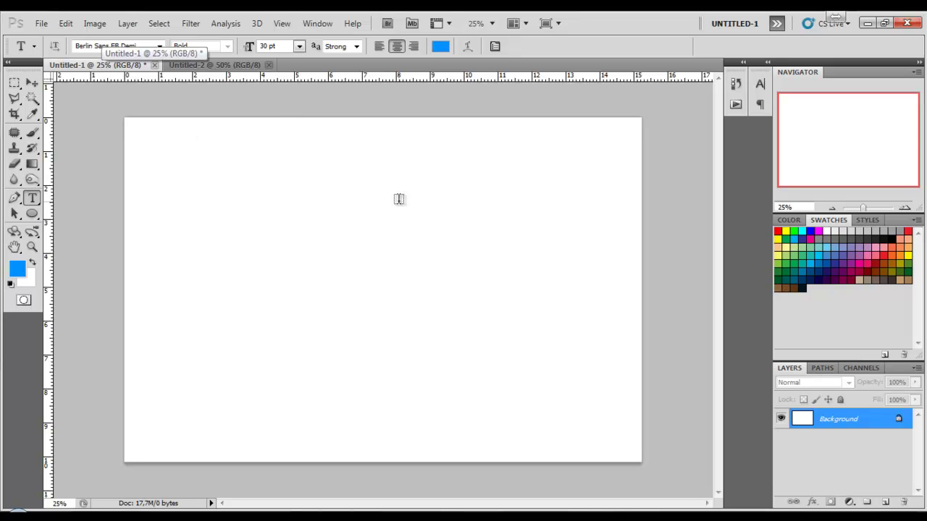
left_click(352, 269)
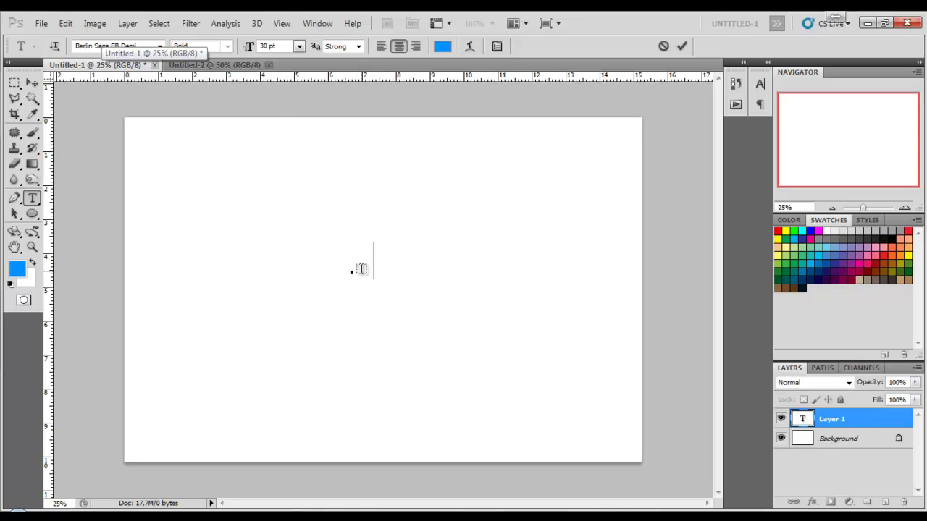
type("My Ae gean")
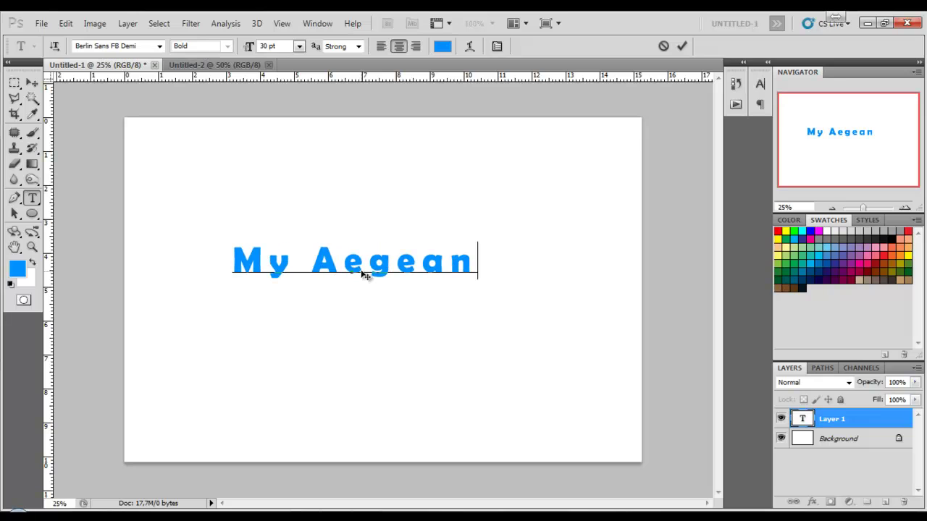
left_click(681, 46)
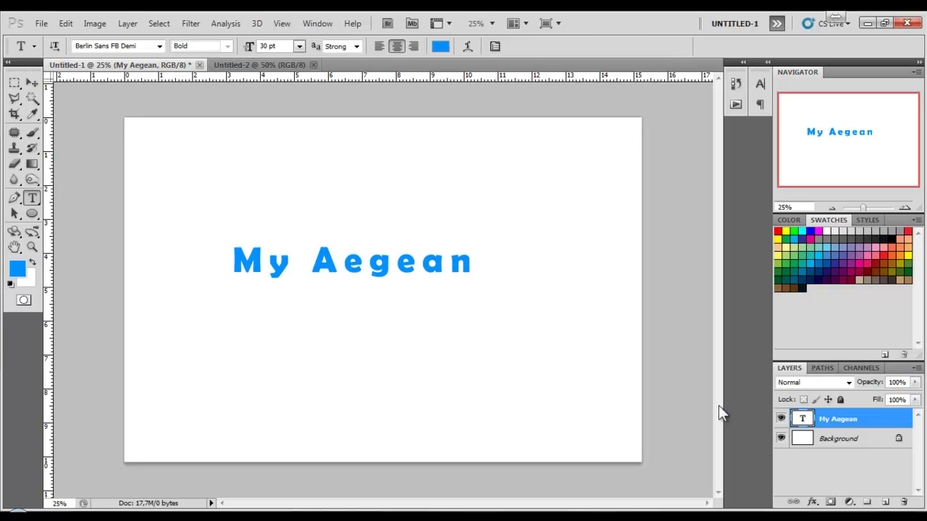
- Turn the text into extruded 3D lettering with the 3D Maker (Text) action
left_click(735, 103)
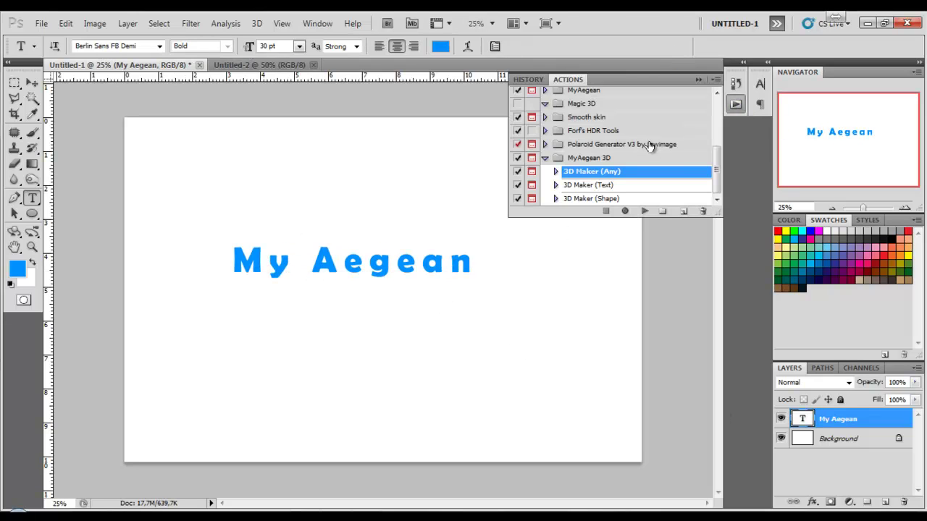
left_click(613, 185)
left_click(644, 211)
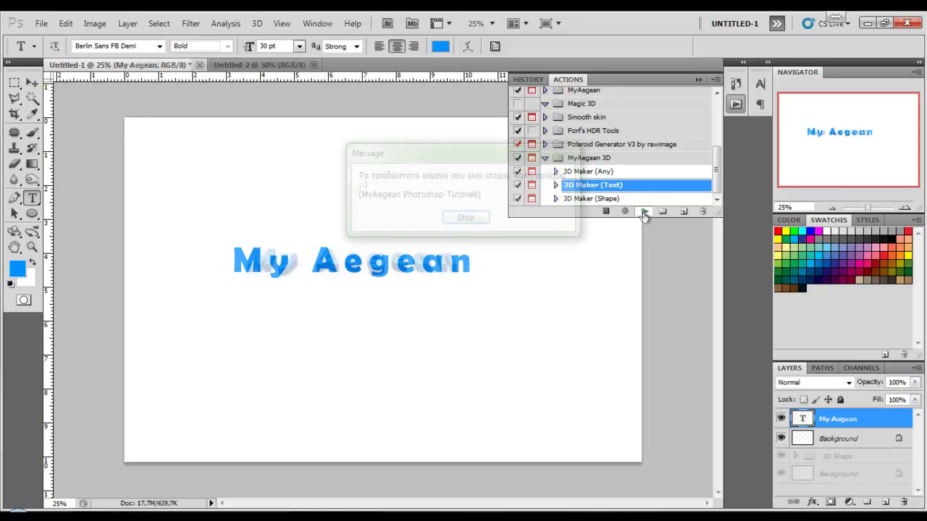
left_click(472, 218)
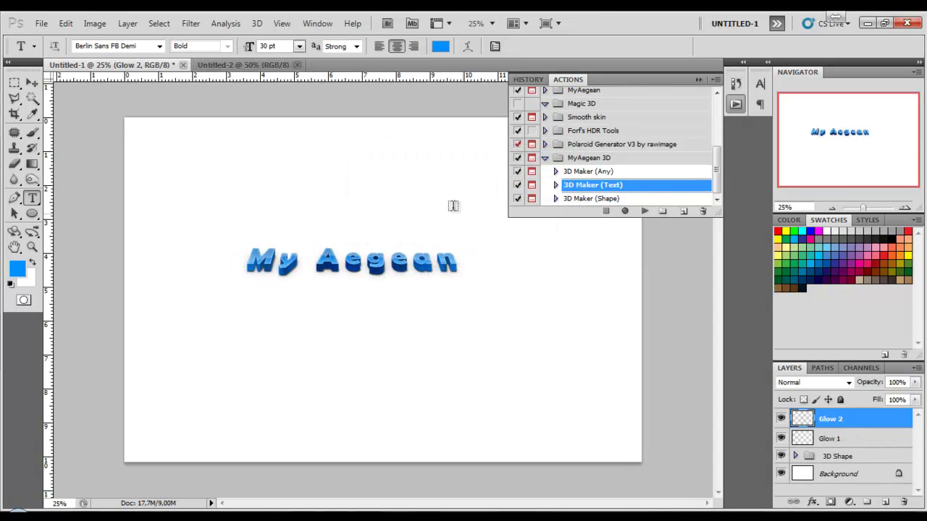
left_click(223, 65)
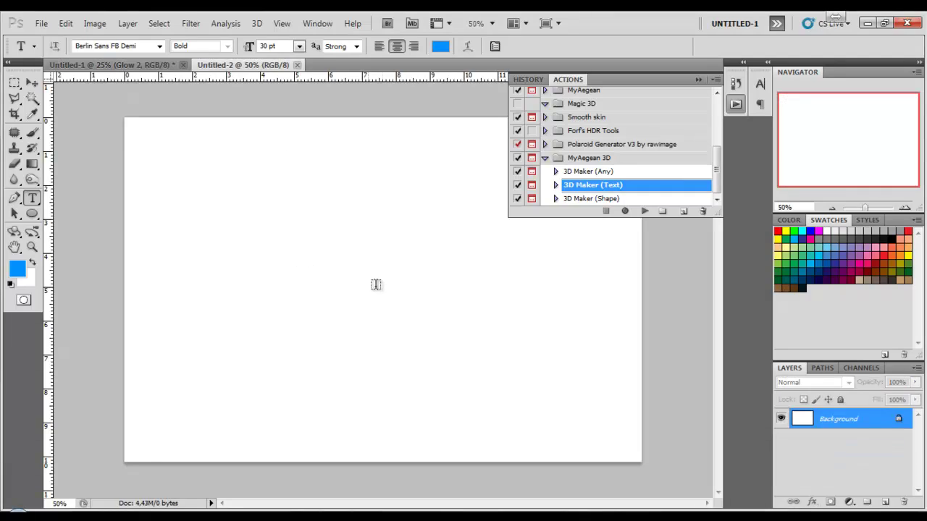
- Type 'My Aegean' in Untitled-2 and extrude it with 3D Maker (Text)
left_click(382, 286)
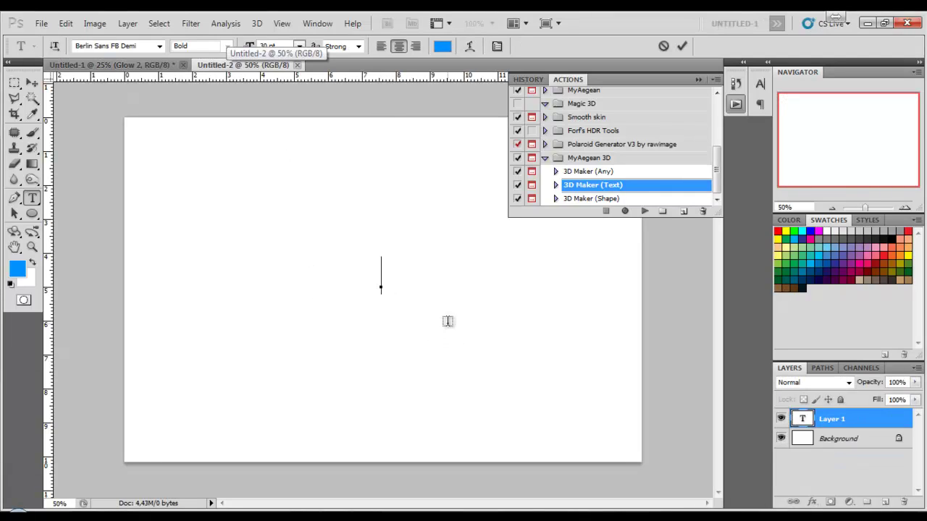
type("My Ae")
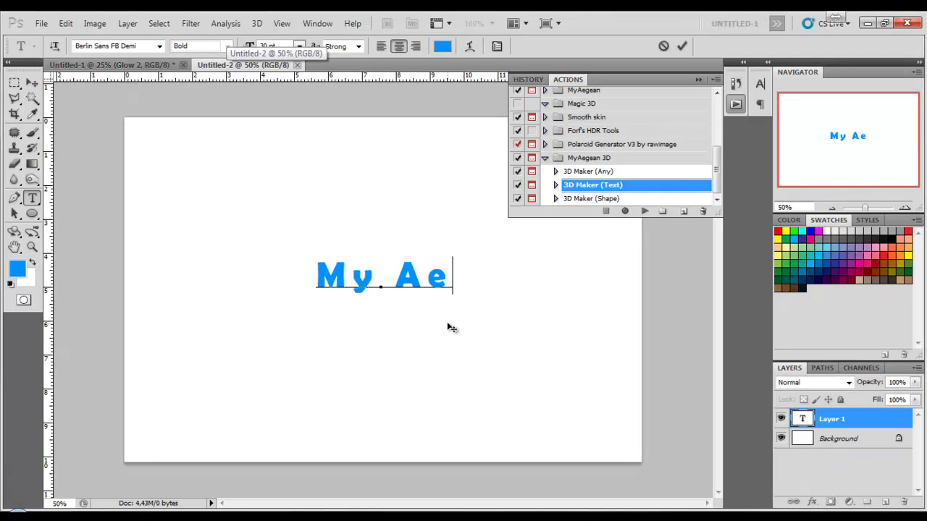
type("gean")
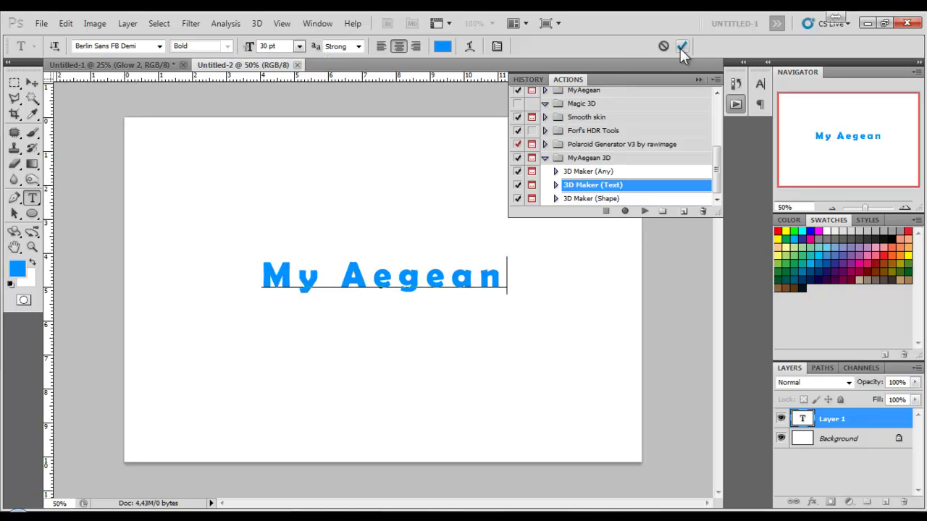
left_click(681, 47)
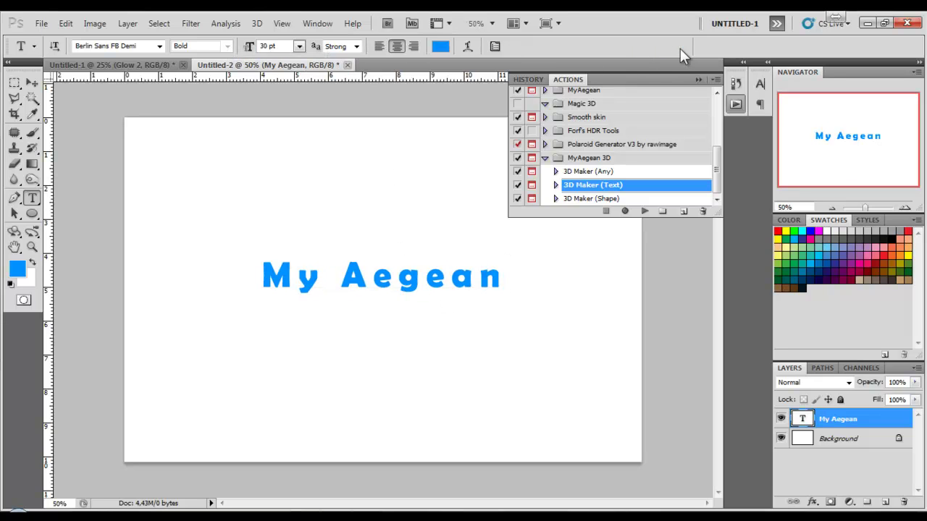
left_click(646, 213)
left_click(467, 219)
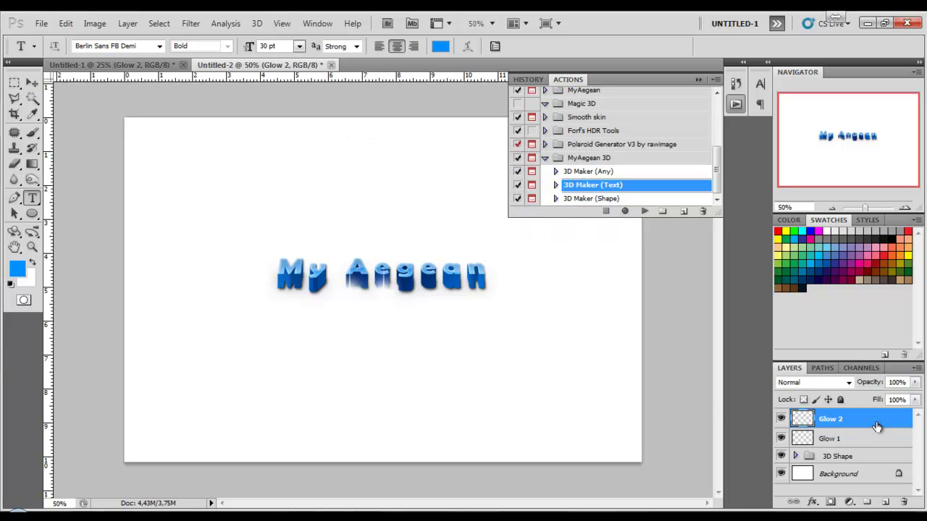
- Delete the Glow 2 and Glow 1 layers from Untitled-2's 3D text
left_click_drag(878, 445, 904, 502)
left_click(903, 501)
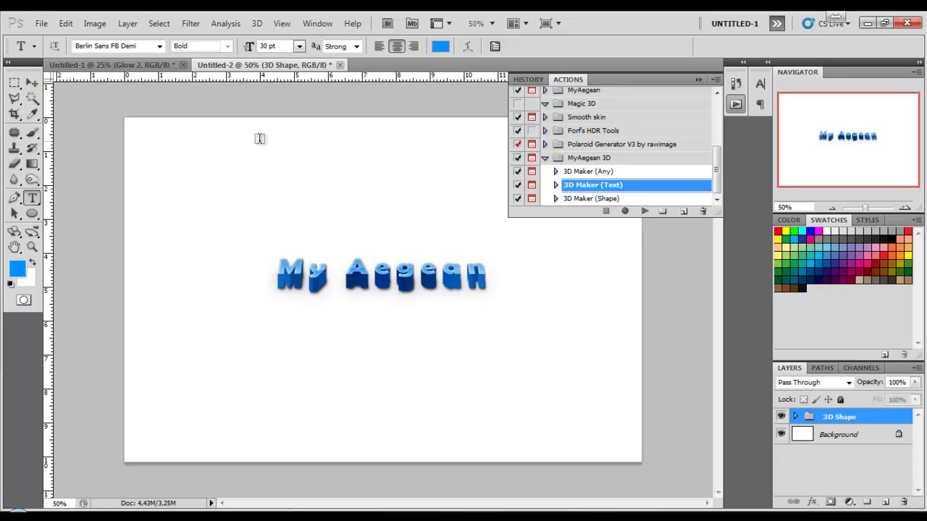
left_click(132, 65)
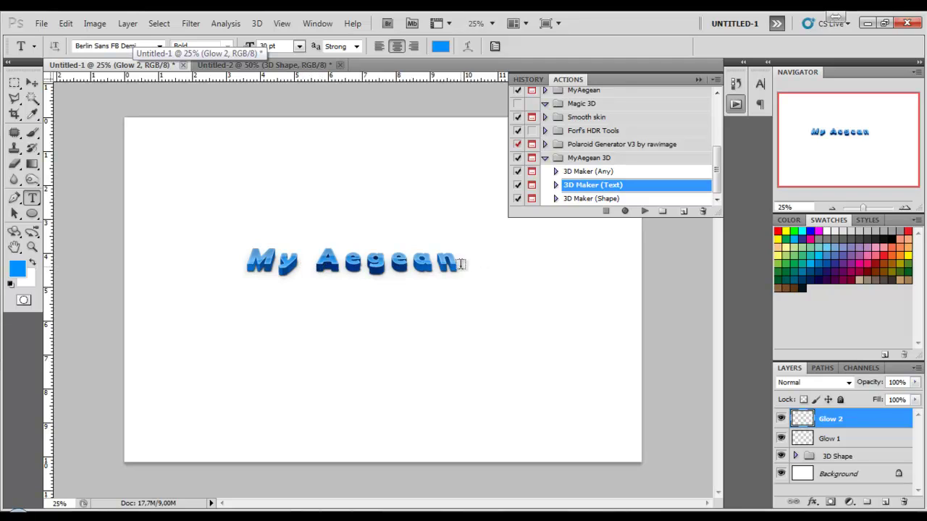
- Return to Untitled-2 to display its glow-free blue 3D 'My Aegean' lettering
left_click(282, 64)
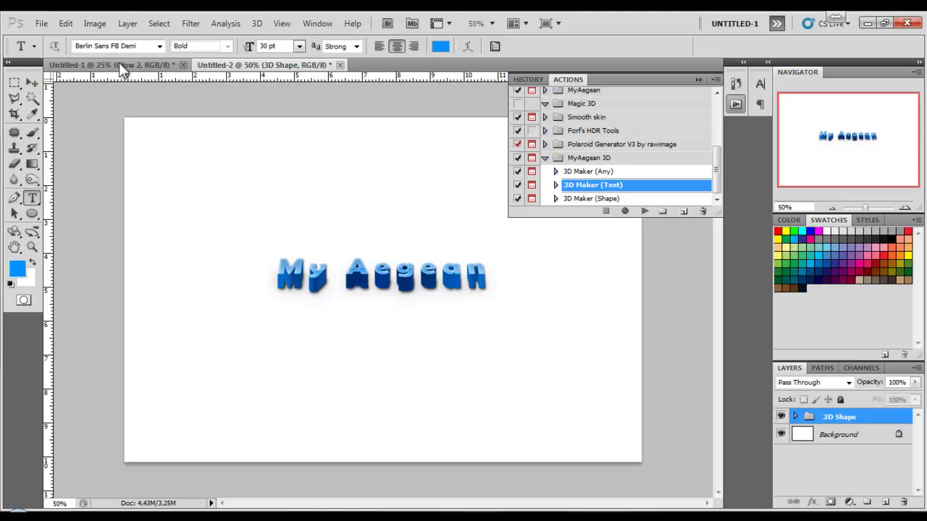